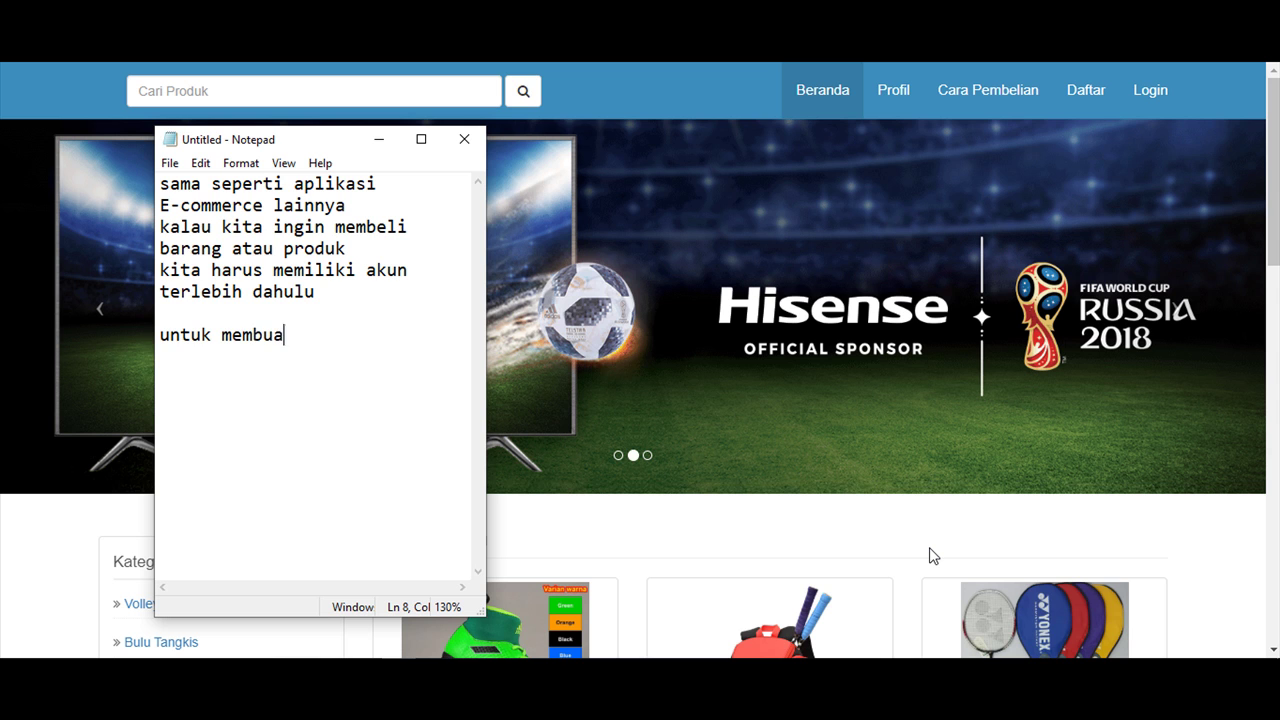
# Note in Notepad that creating the account requires 'pendaftaran terlebih dahulu'.
pyautogui.write('terse')
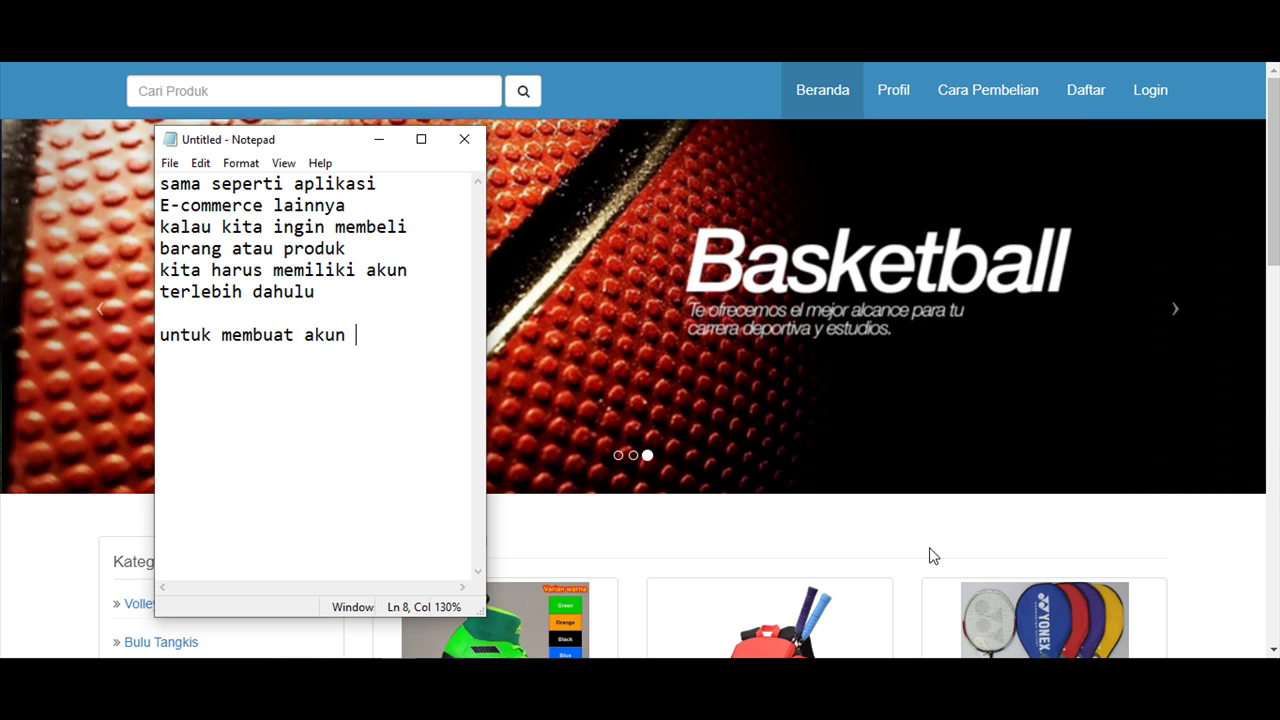
pyautogui.write('but')
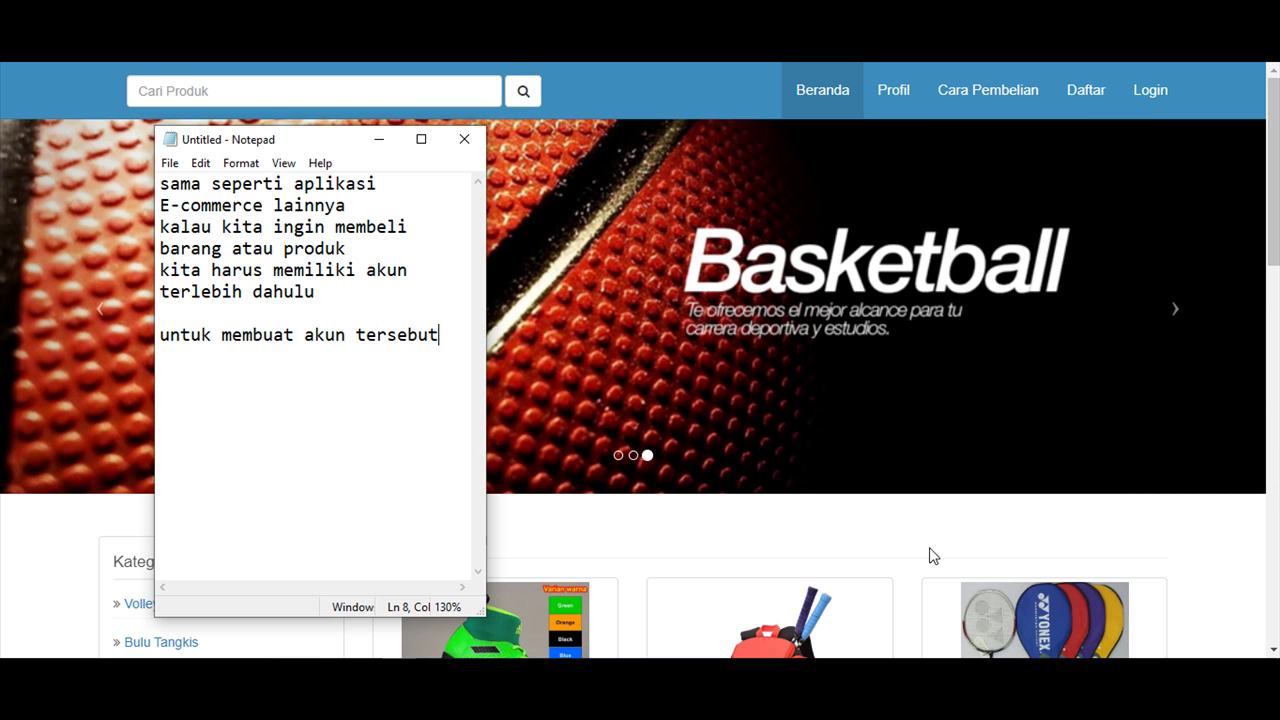
pyautogui.write('tentunya dengan proses')
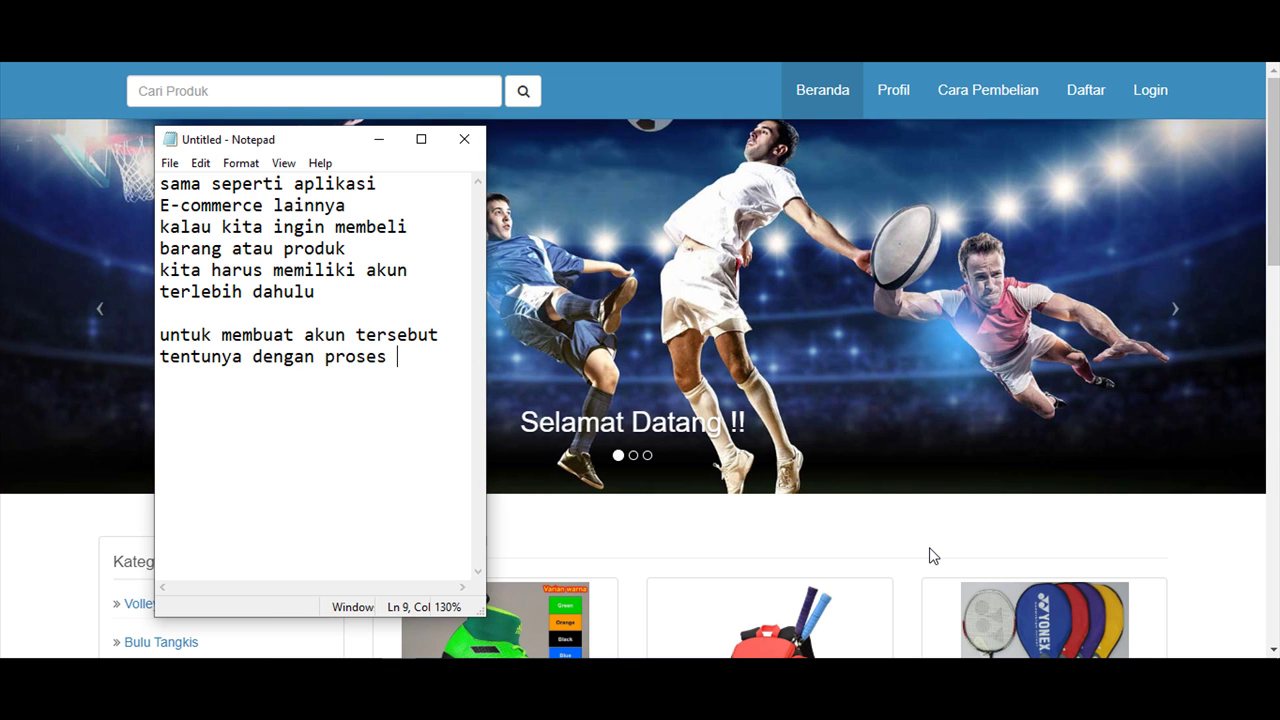
pyautogui.press('Return')
pyautogui.write('pendaftaran terleb')
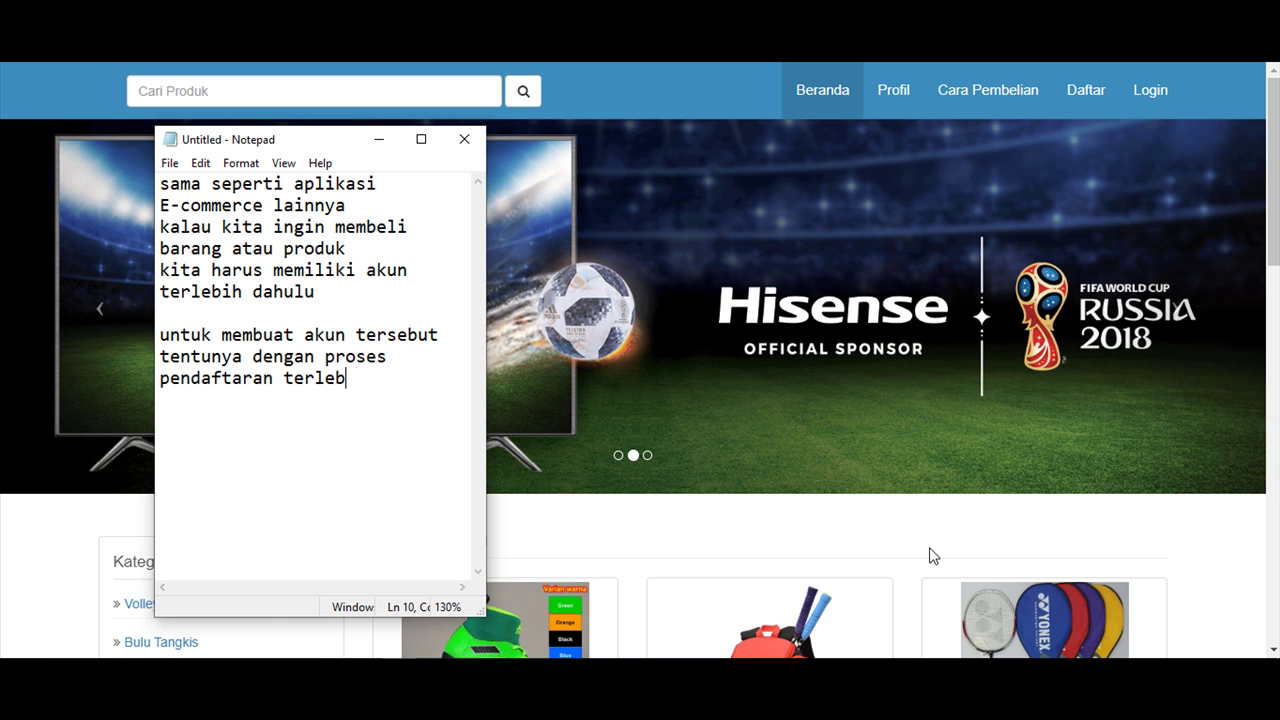
pyautogui.write('ih dahulu')
pyautogui.press('Return')
pyautogui.press('Return')
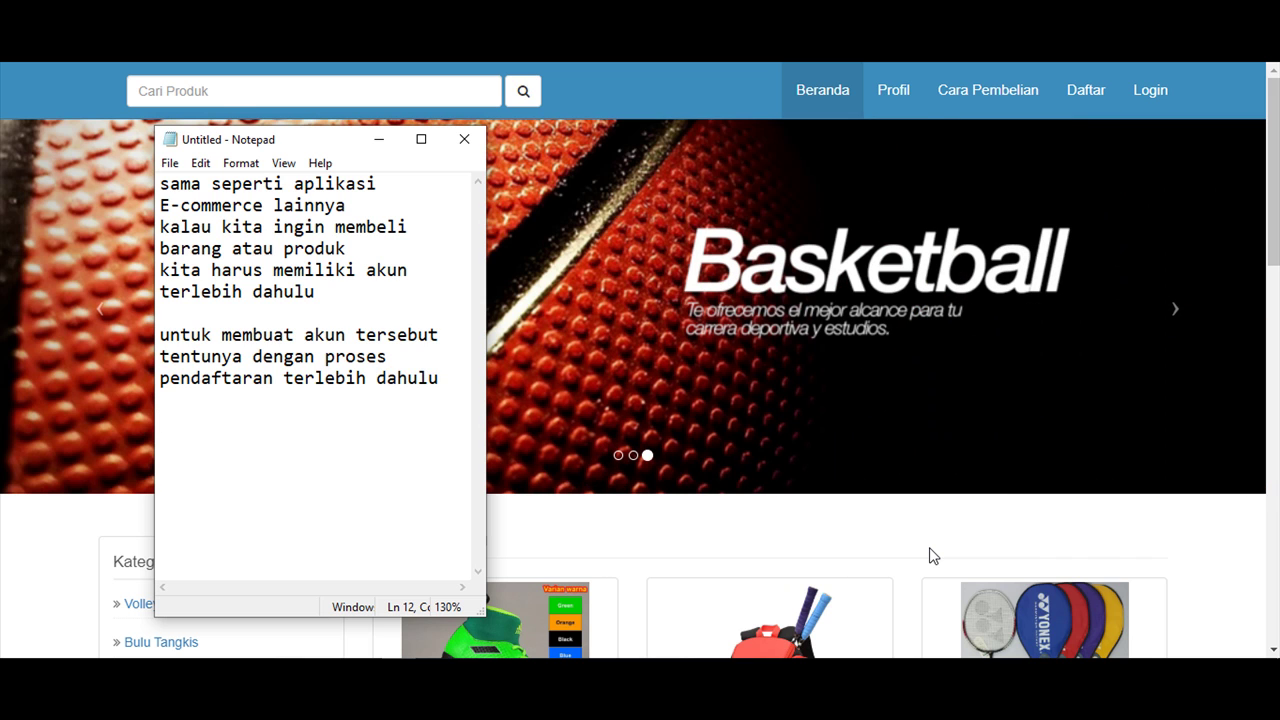
# Add 'kita coba daftar yaa / di menu daftar' and go to the Daftar registration page.
pyautogui.write('kita coba daftar ')
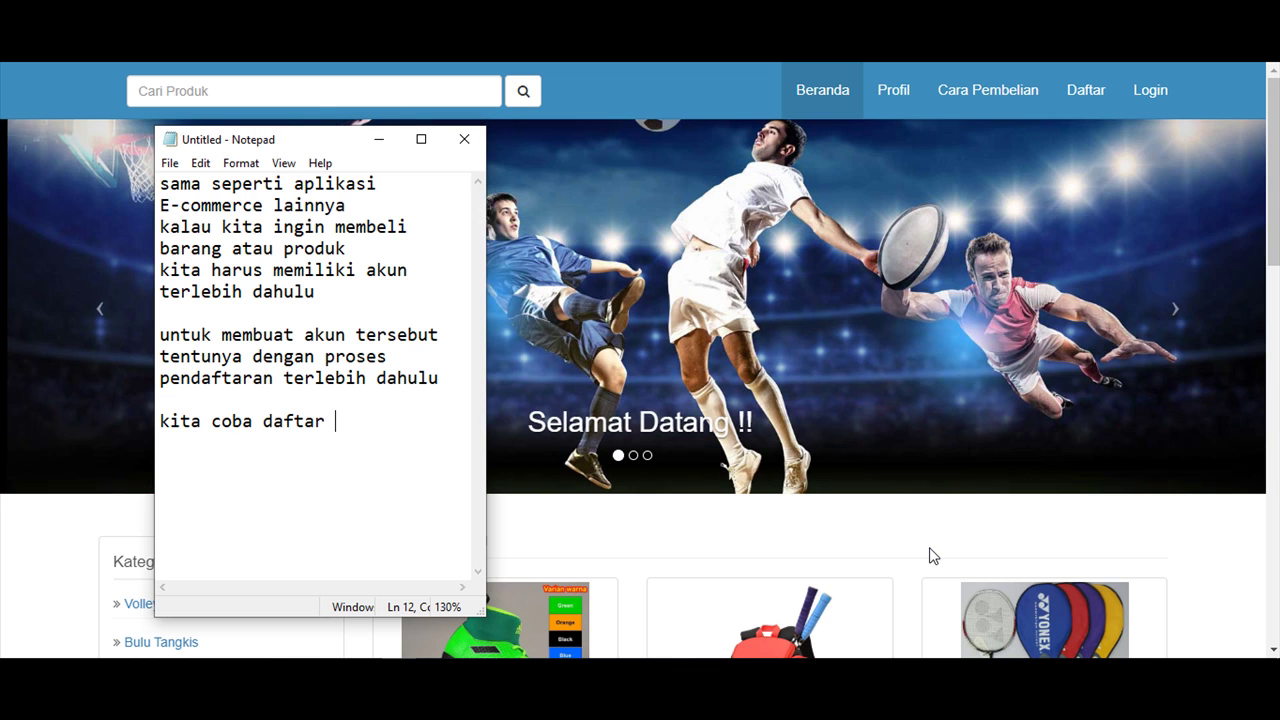
pyautogui.write('yaa')
pyautogui.press('Return')
pyautogui.write('di menu')
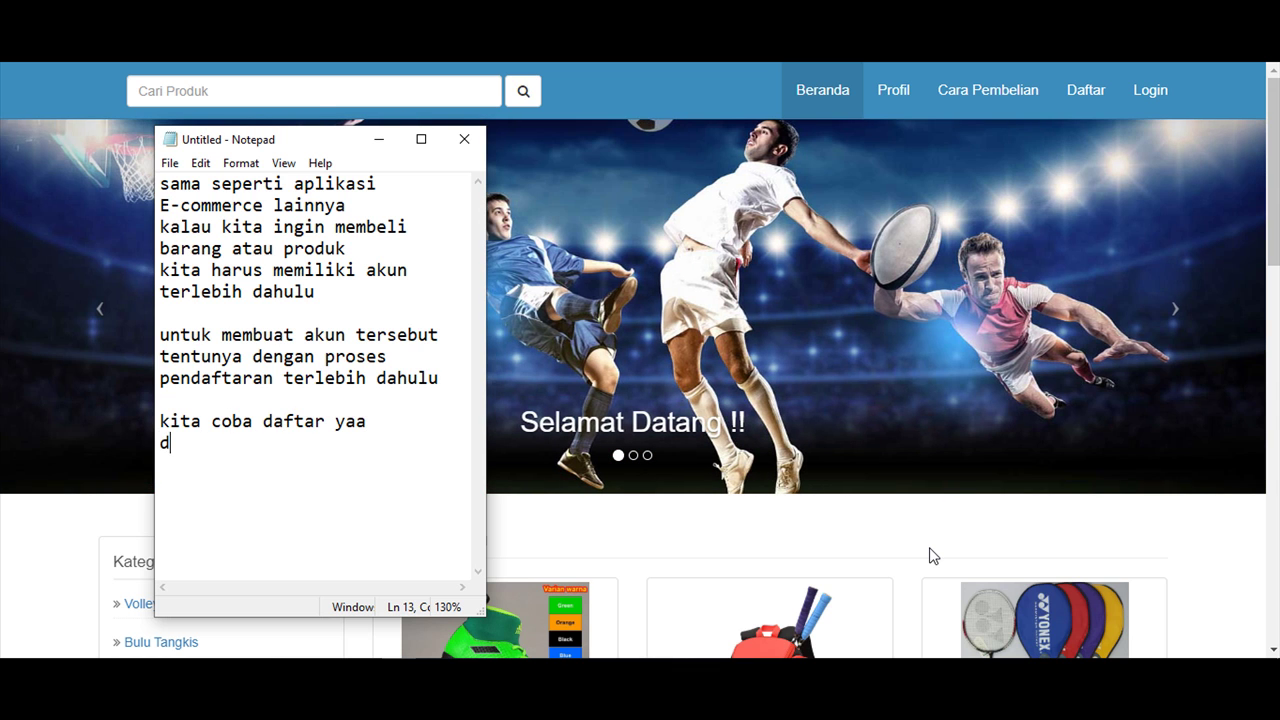
pyautogui.write(' daftar')
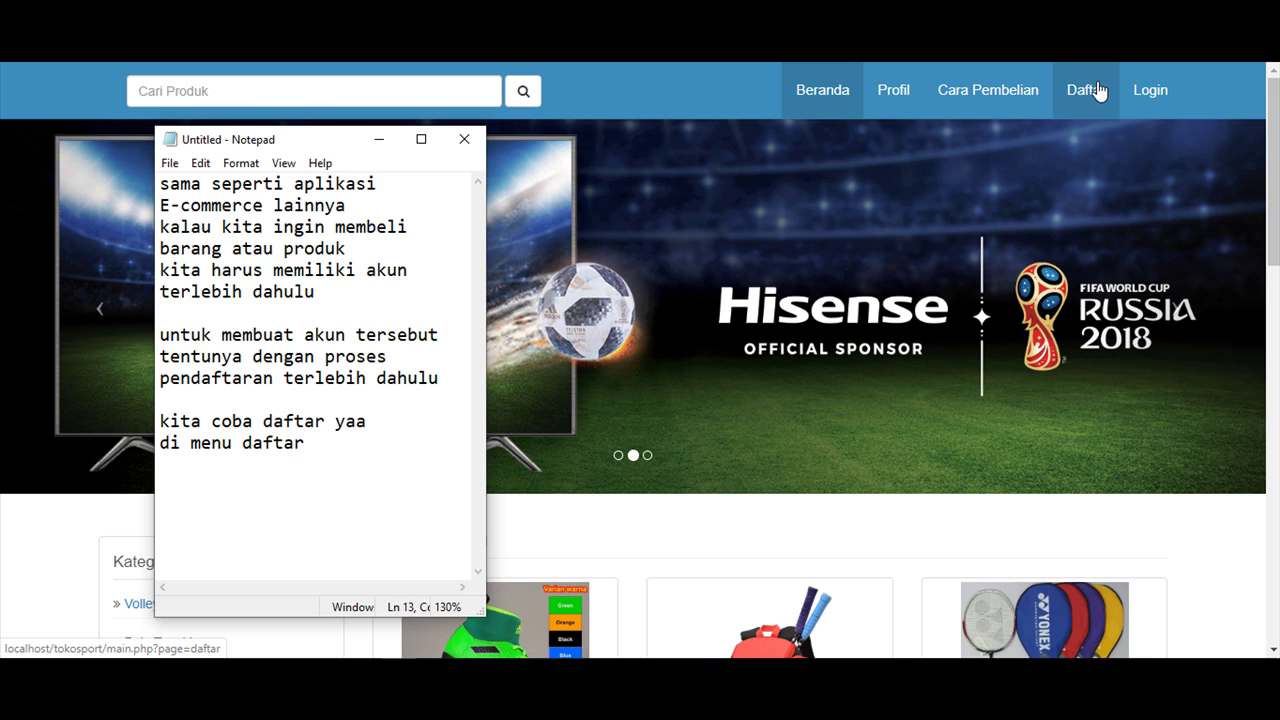
pyautogui.click(1098, 91)
# Scroll through the Pendaftaran Akun Baru form to review its fields.
pyautogui.scroll(-2, 1008, 238)
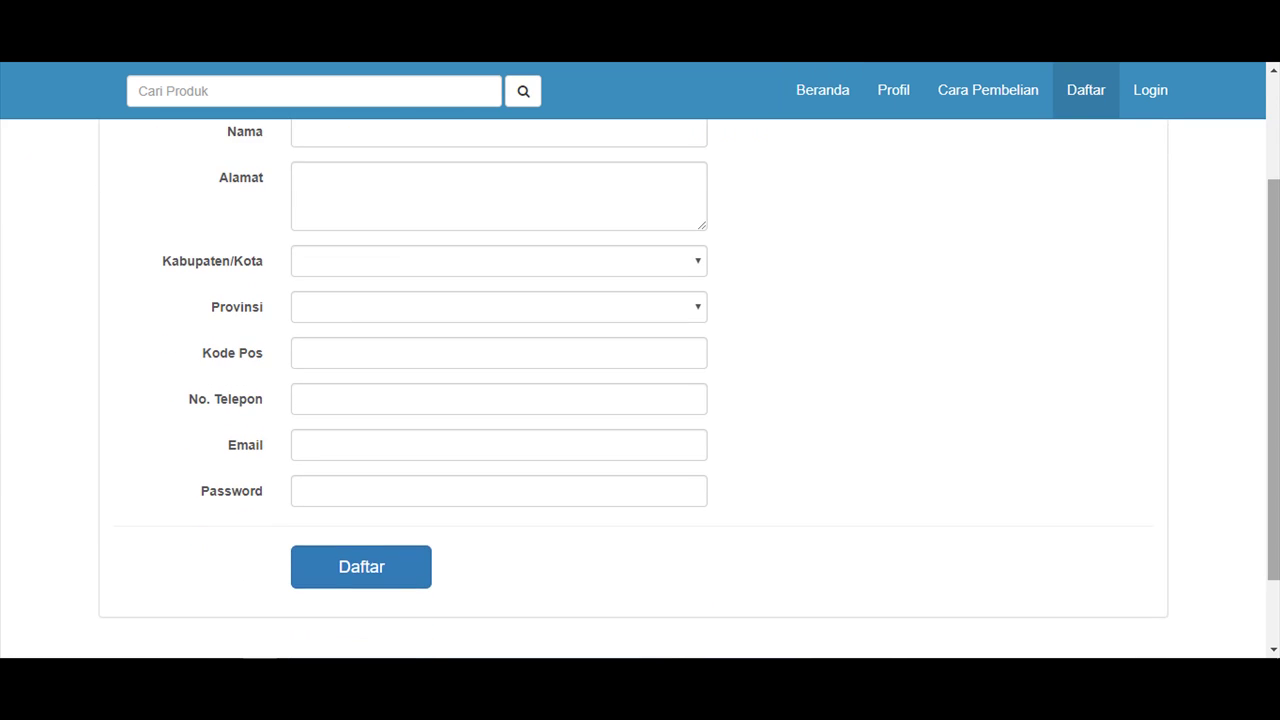
pyautogui.scroll(2, 1008, 238)
pyautogui.scroll(-3, 1277, 288)
pyautogui.scroll(3, 1277, 288)
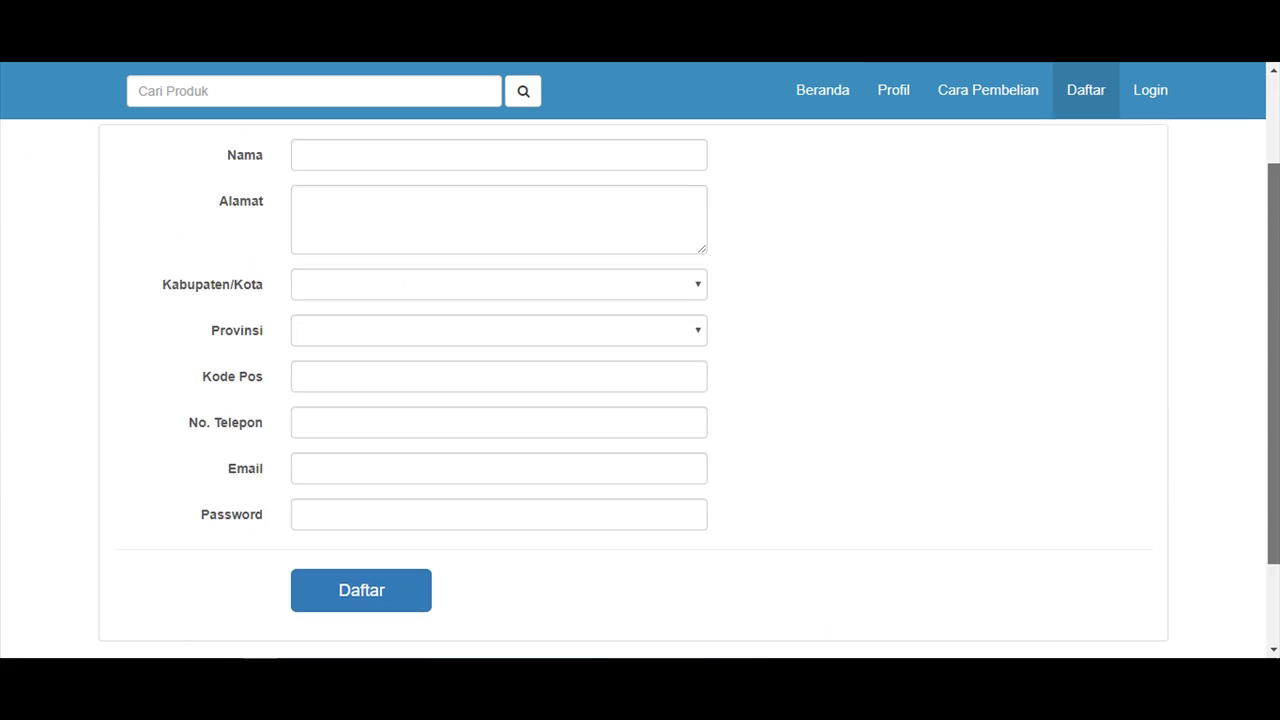
pyautogui.scroll(-2, 1277, 288)
pyautogui.scroll(2, 1277, 288)
pyautogui.scroll(-2, 1277, 288)
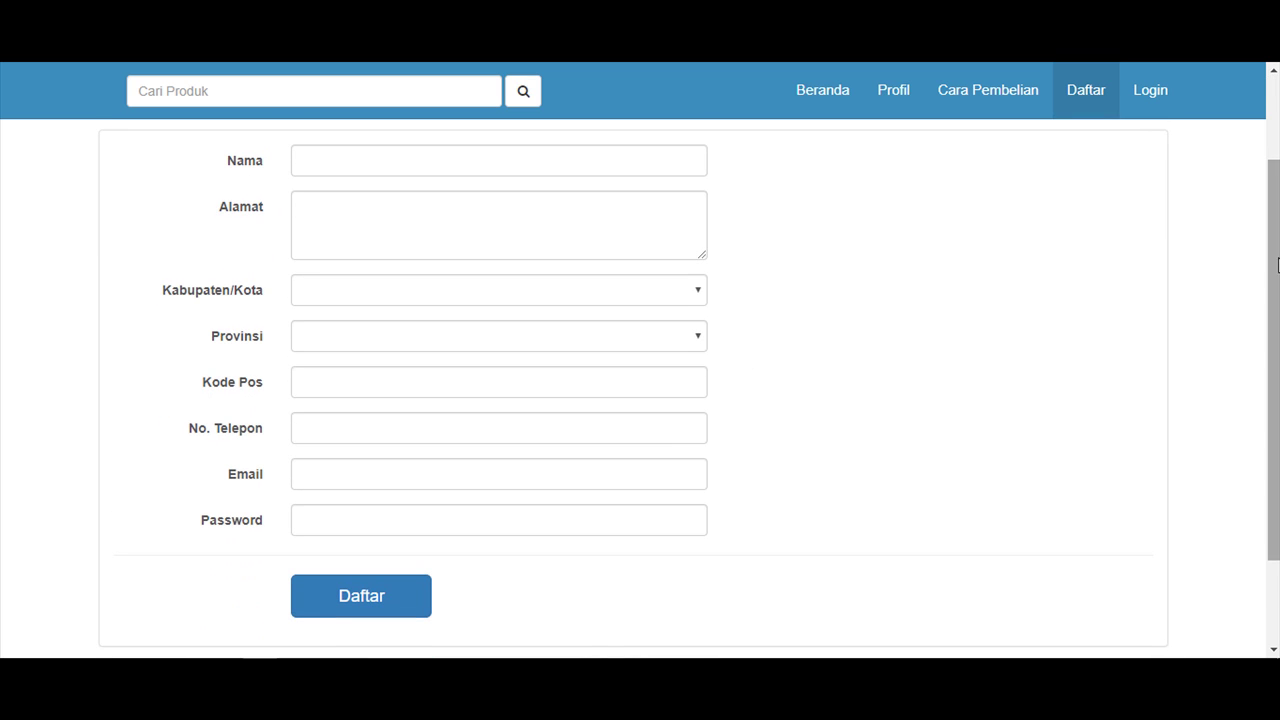
# Replace all the Notepad notes with 'isi semua data'.
pyautogui.hotkey('alt', 'Tab')
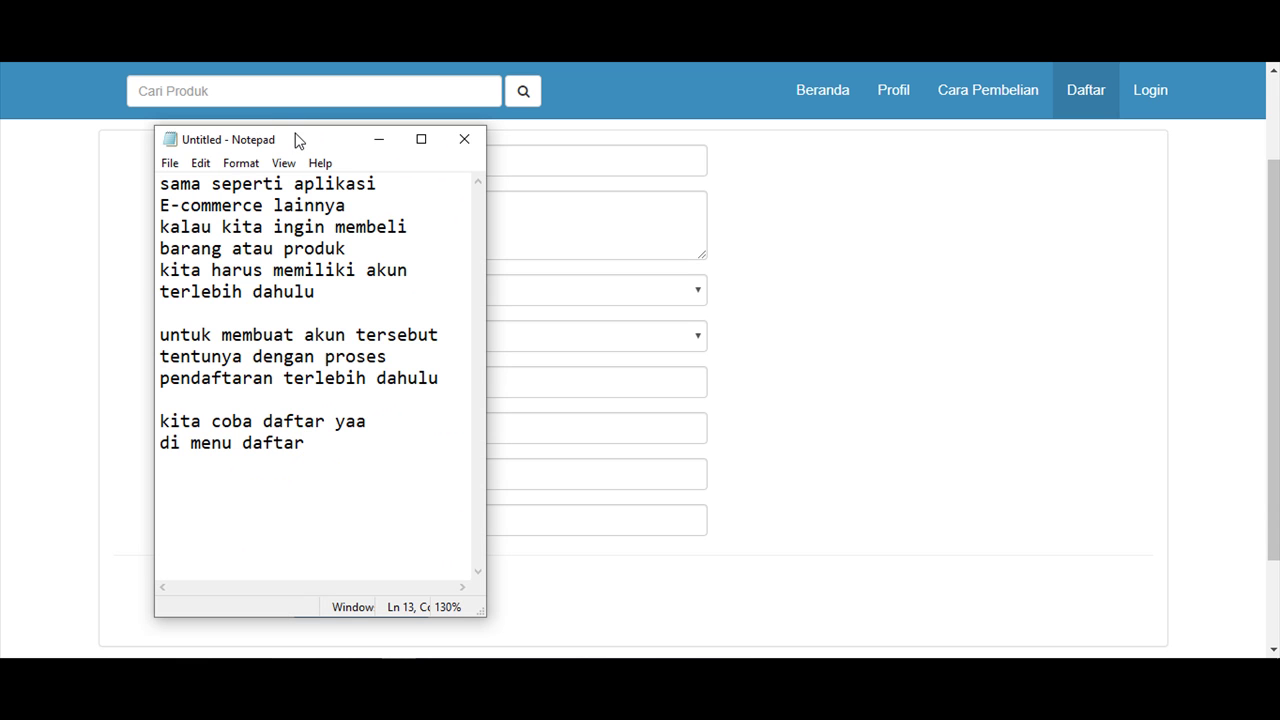
pyautogui.moveTo(297, 137); pyautogui.dragTo(1058, 148)
pyautogui.click(1006, 343)
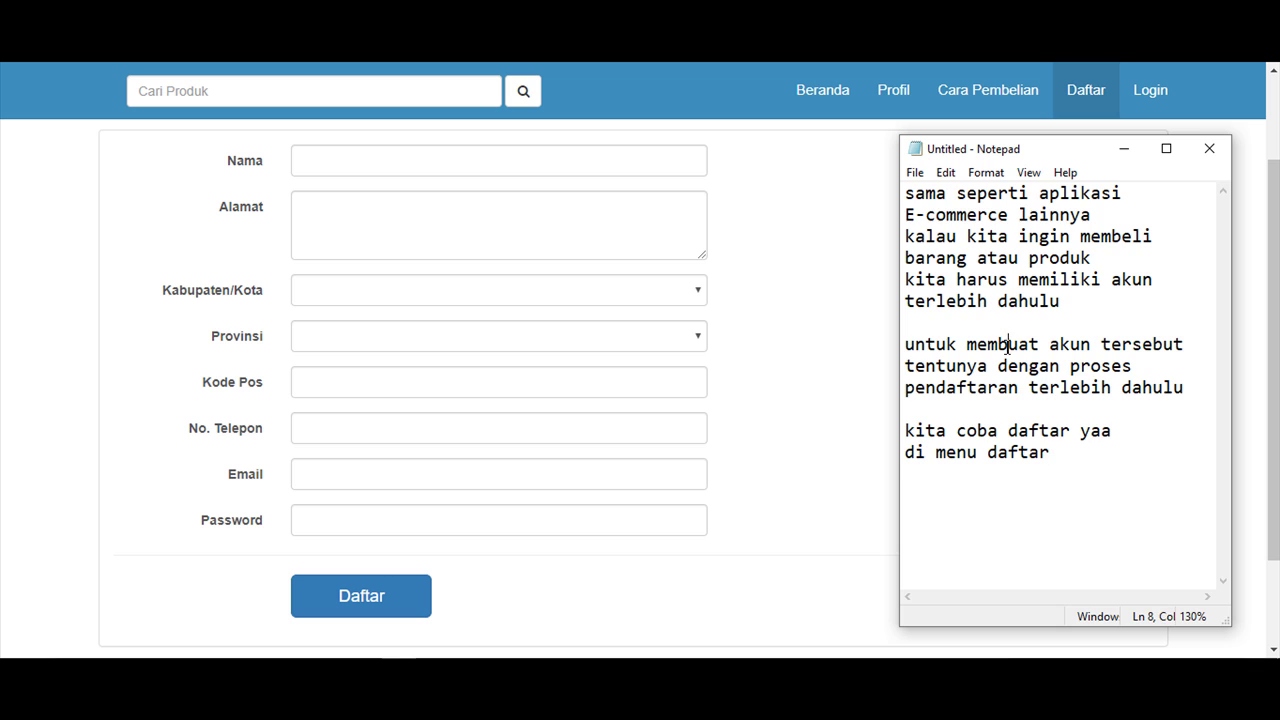
pyautogui.hotkey('ctrl', 'a')
pyautogui.press('BackSpace')
pyautogui.write('isi ')
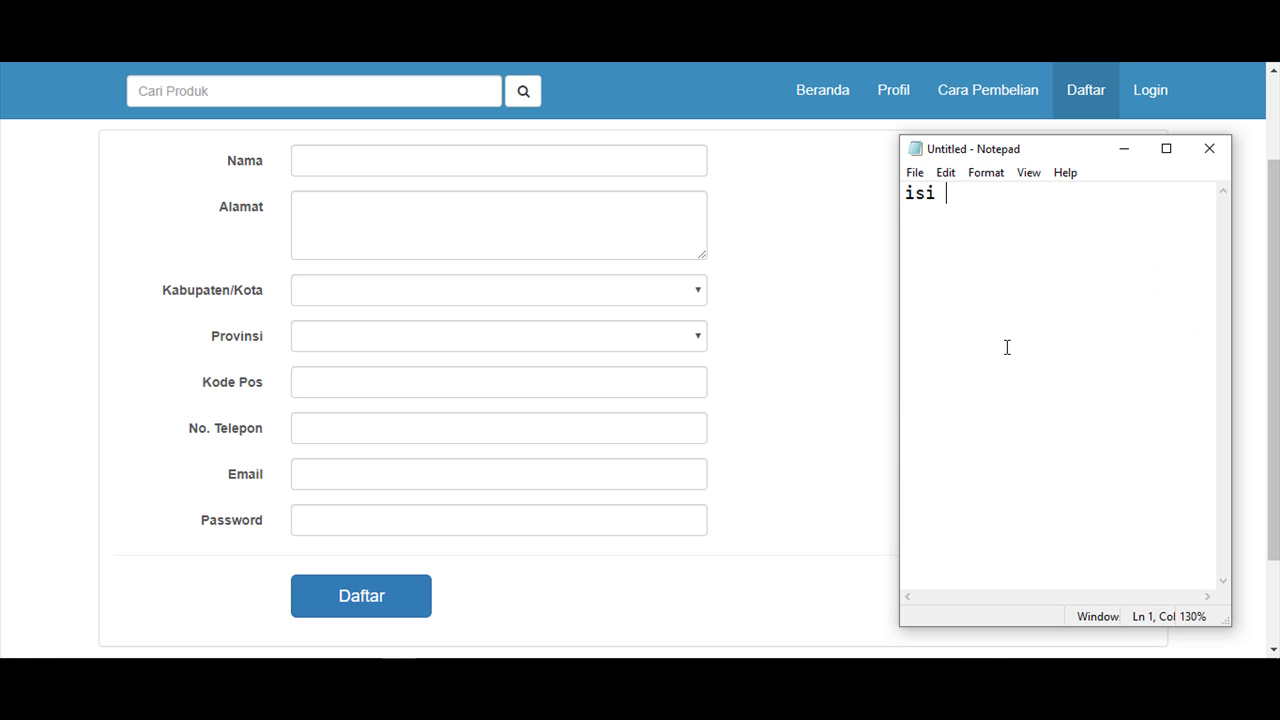
pyautogui.write('semua data')
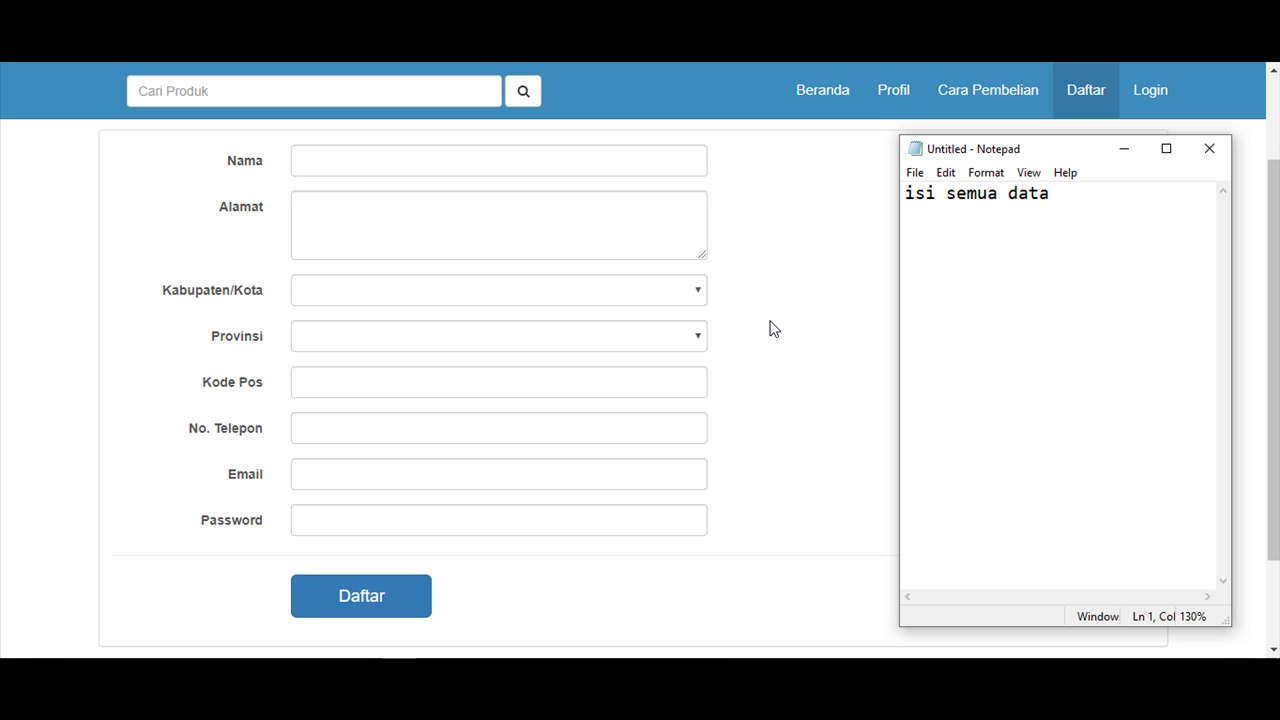
# Return to the registration form and place the cursor in the Nama field.
pyautogui.click(766, 260)
pyautogui.moveTo(1277, 284); pyautogui.dragTo(1277, 212)
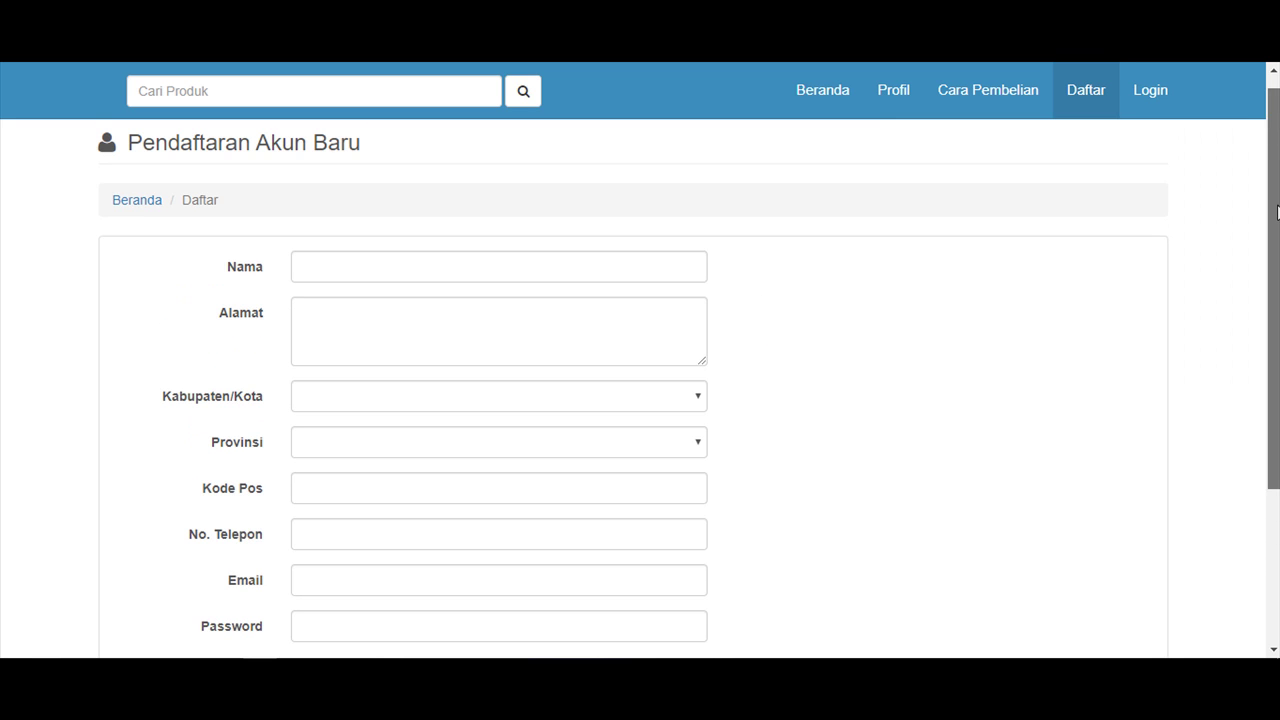
pyautogui.click(599, 256)
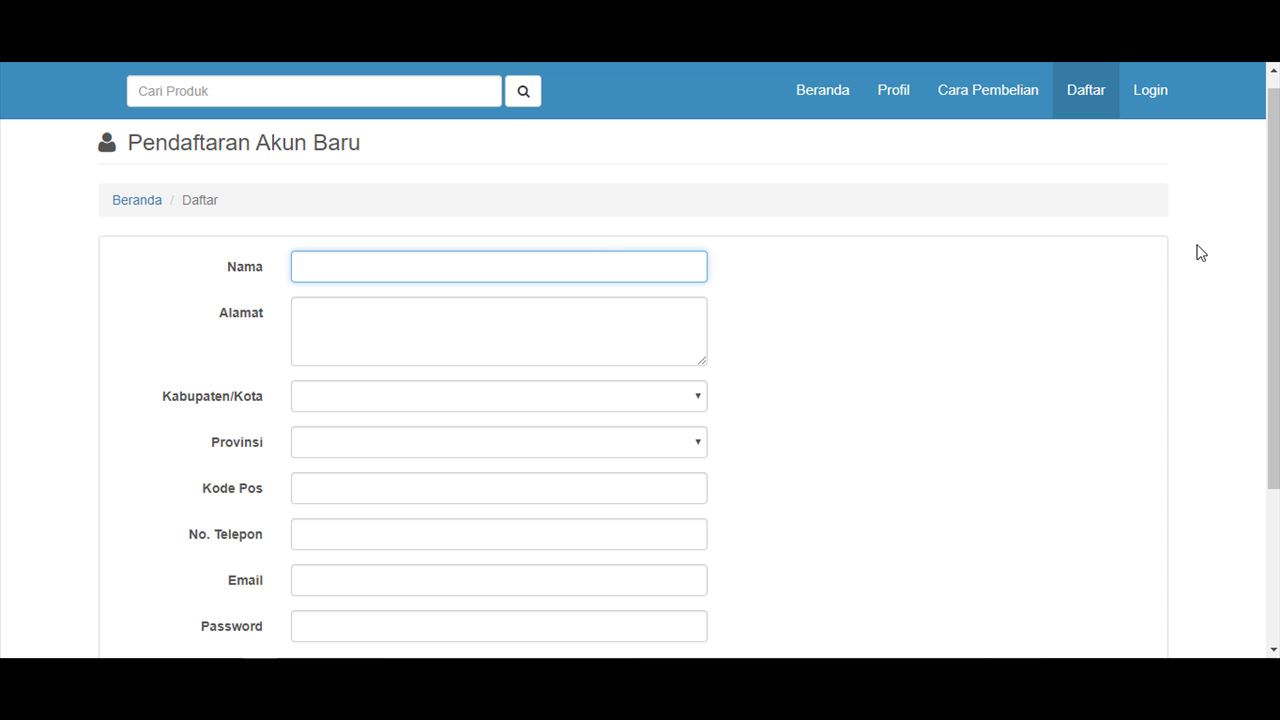
# Enter the shopper's full name and street address in the registration form.
pyautogui.moveTo(1274, 290); pyautogui.dragTo(1274, 322)
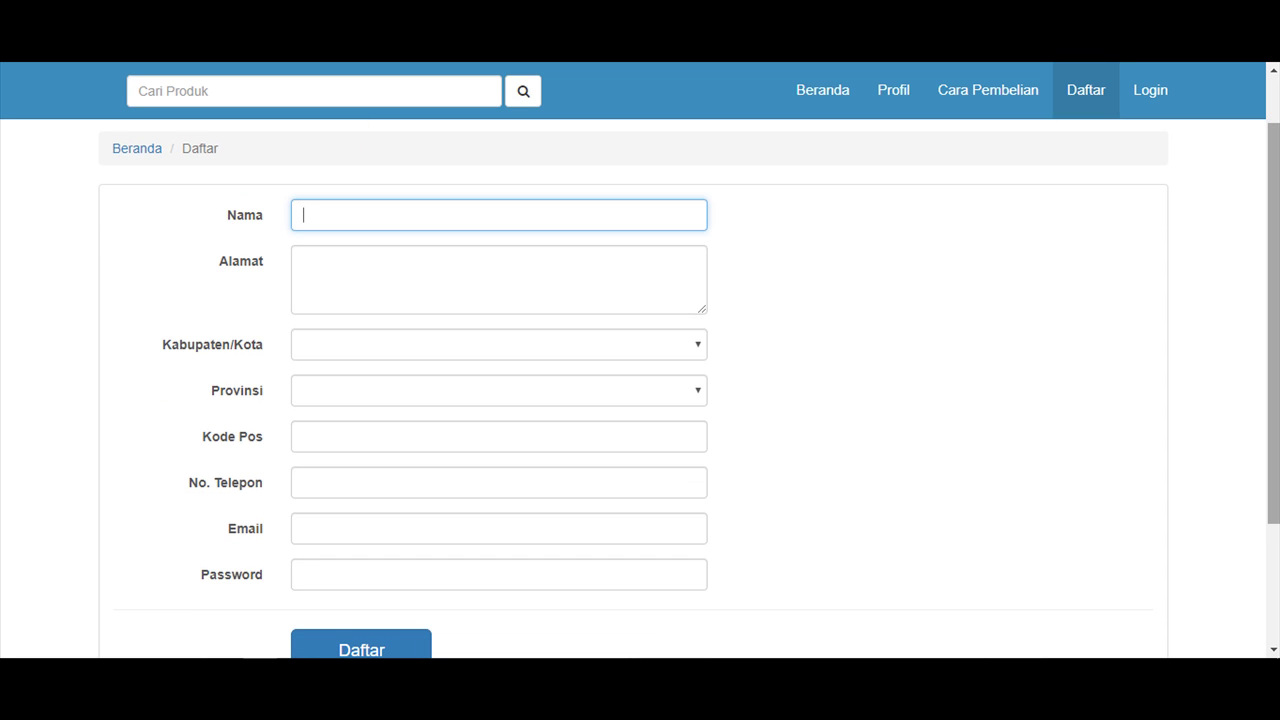
pyautogui.click(339, 184)
pyautogui.click(315, 212)
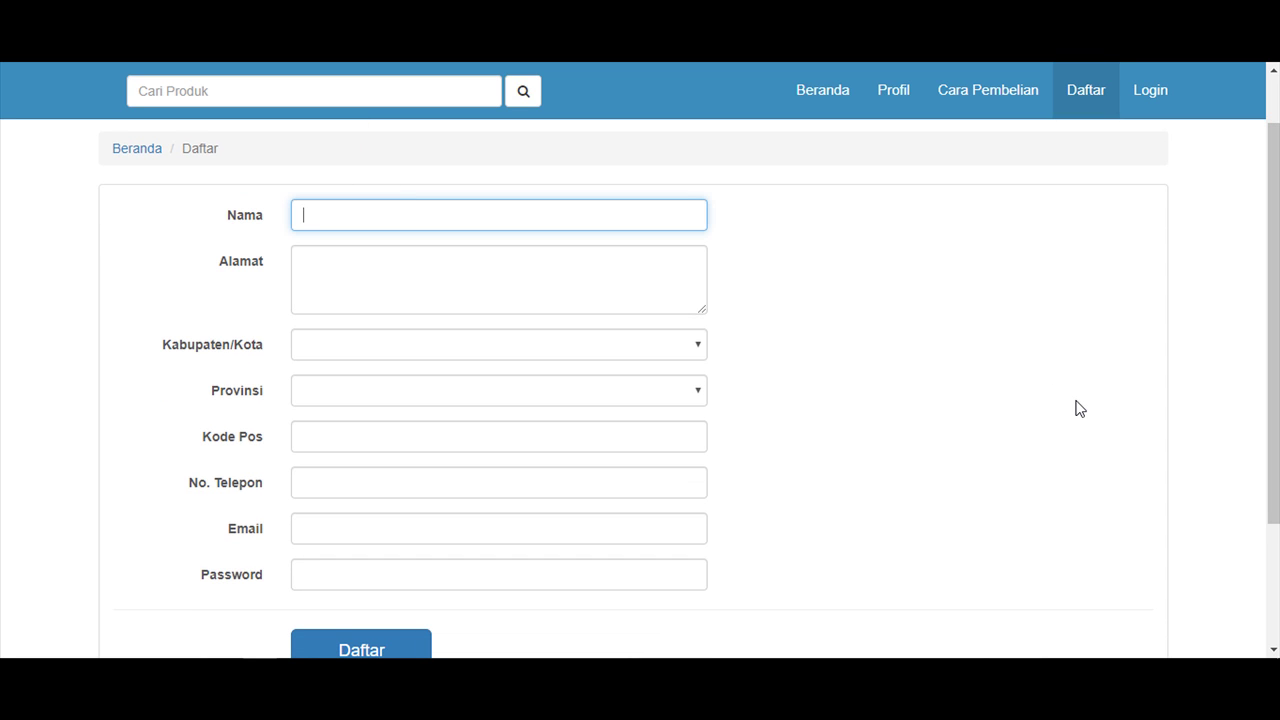
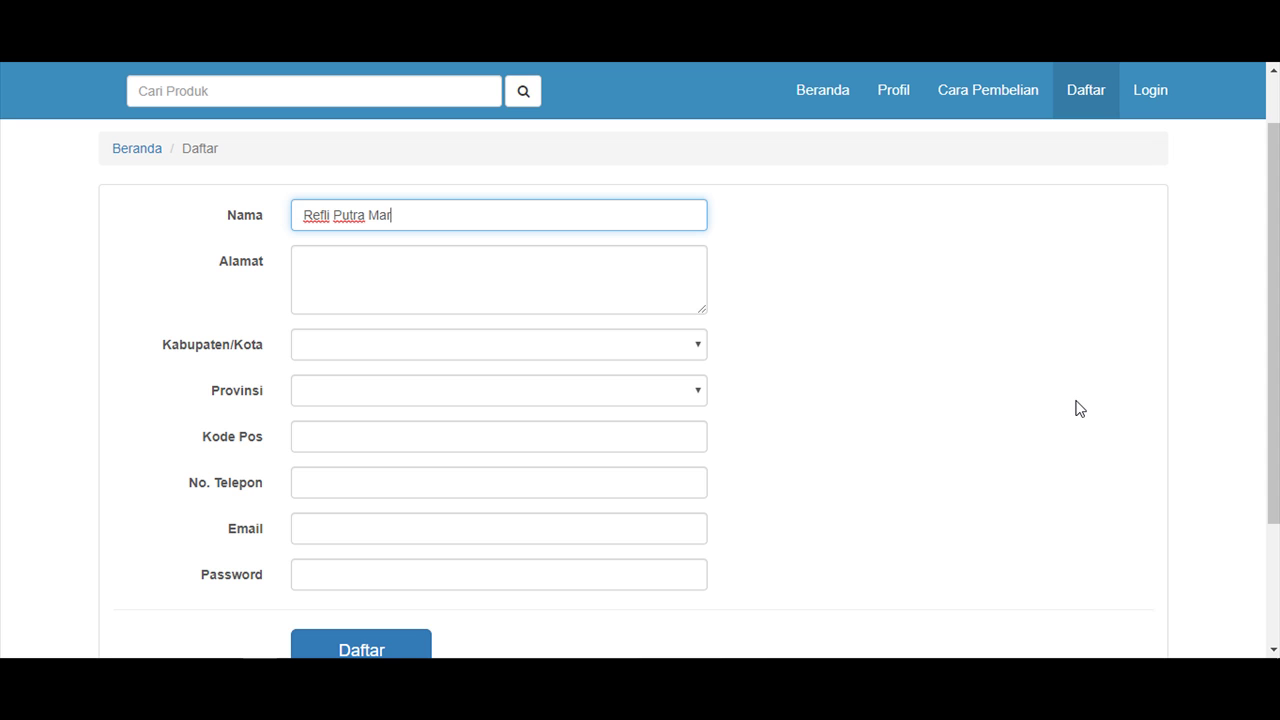
pyautogui.click(372, 275)
pyautogui.write('Pa')
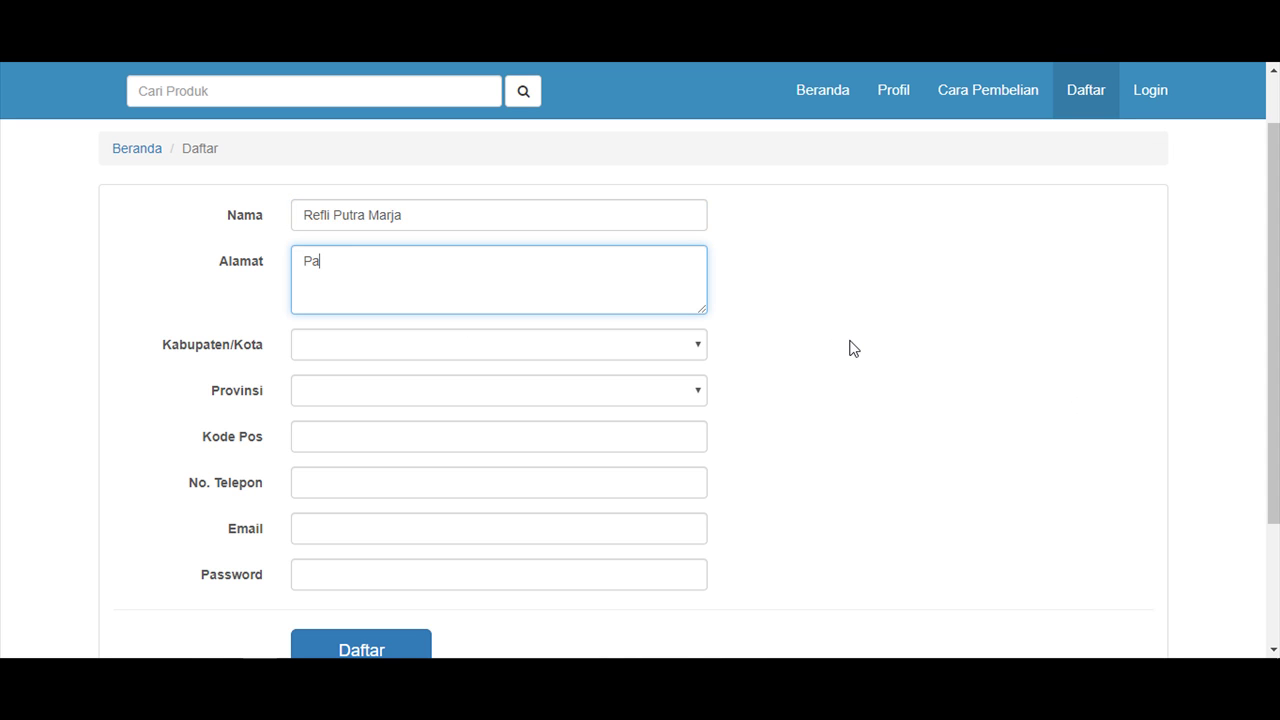
pyautogui.write('dang Panjang')
# Choose PADANG PANJANG as the city and SUMATERA BARAT as the province.
pyautogui.click(700, 351)
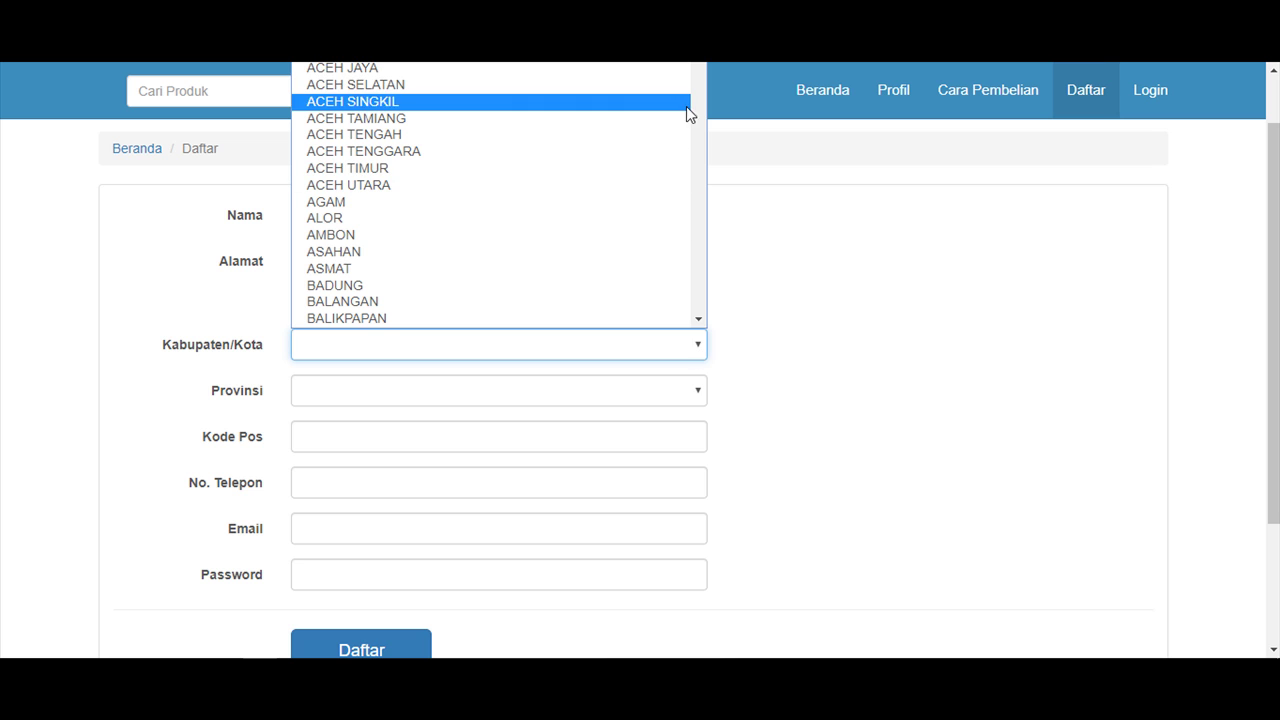
pyautogui.press('Up')
pyautogui.scroll(-20, 692, 107)
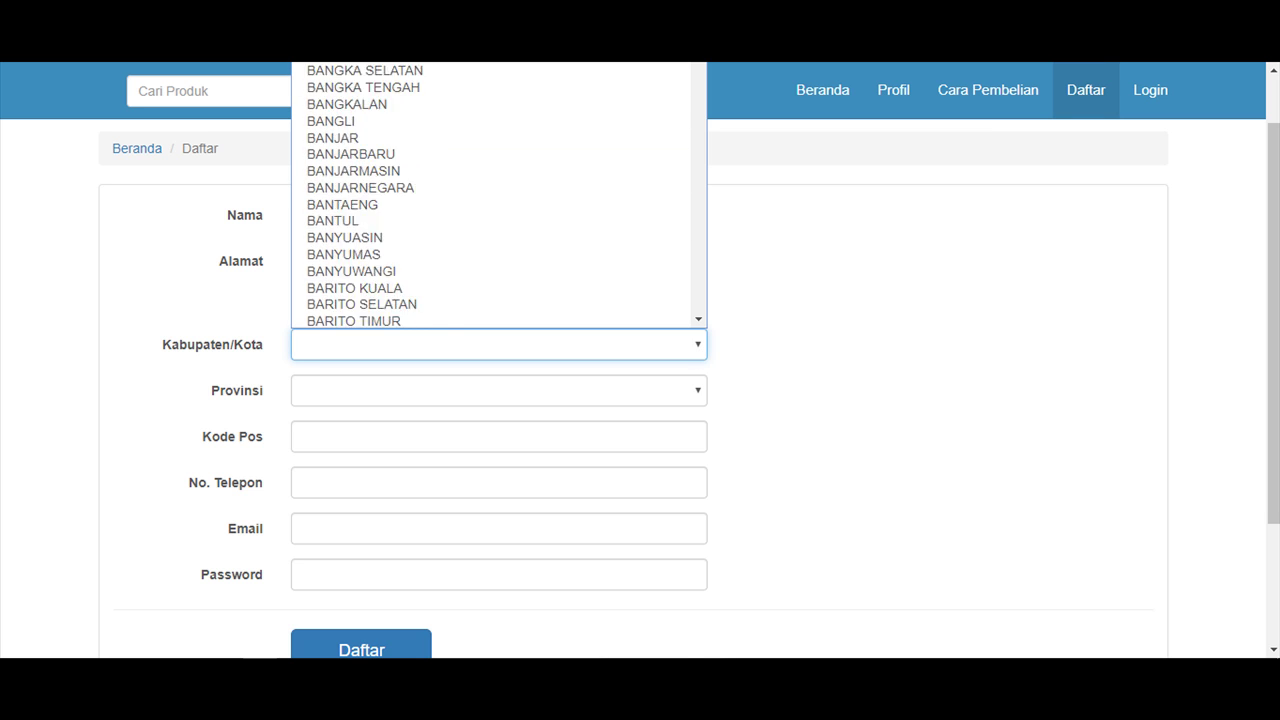
pyautogui.moveTo(692, 107); pyautogui.dragTo(688, 208)
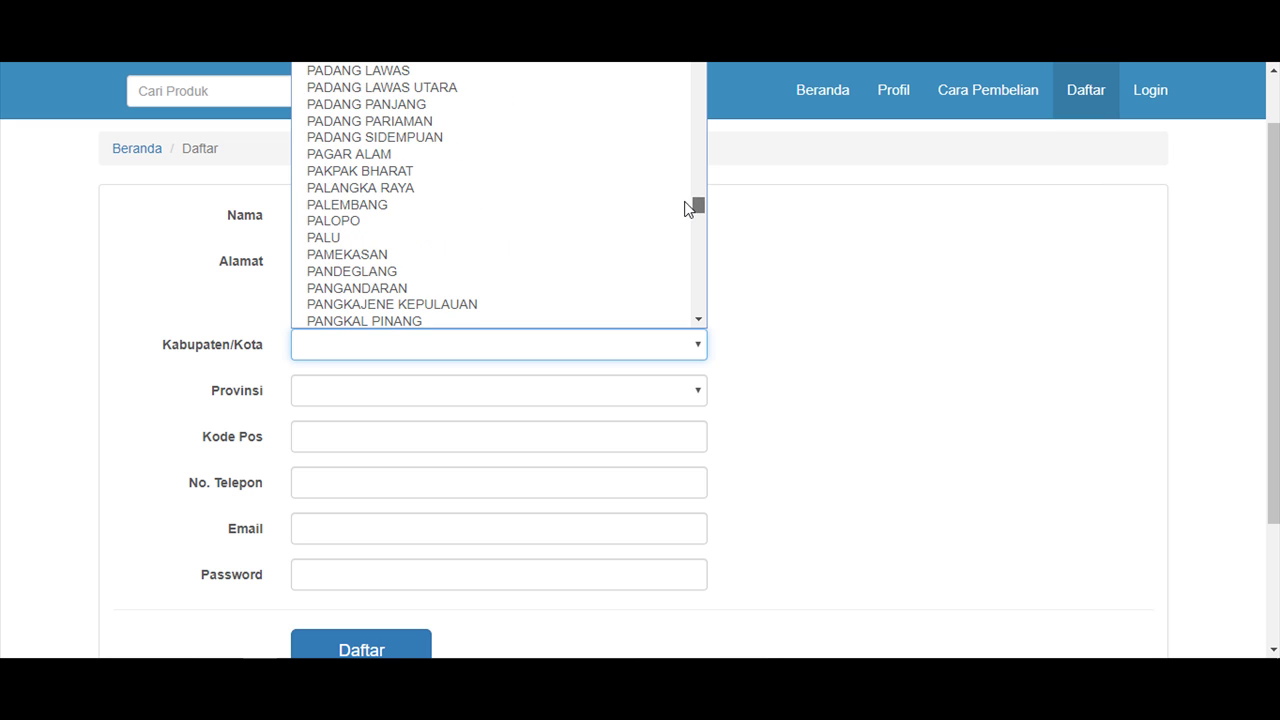
pyautogui.click(419, 104)
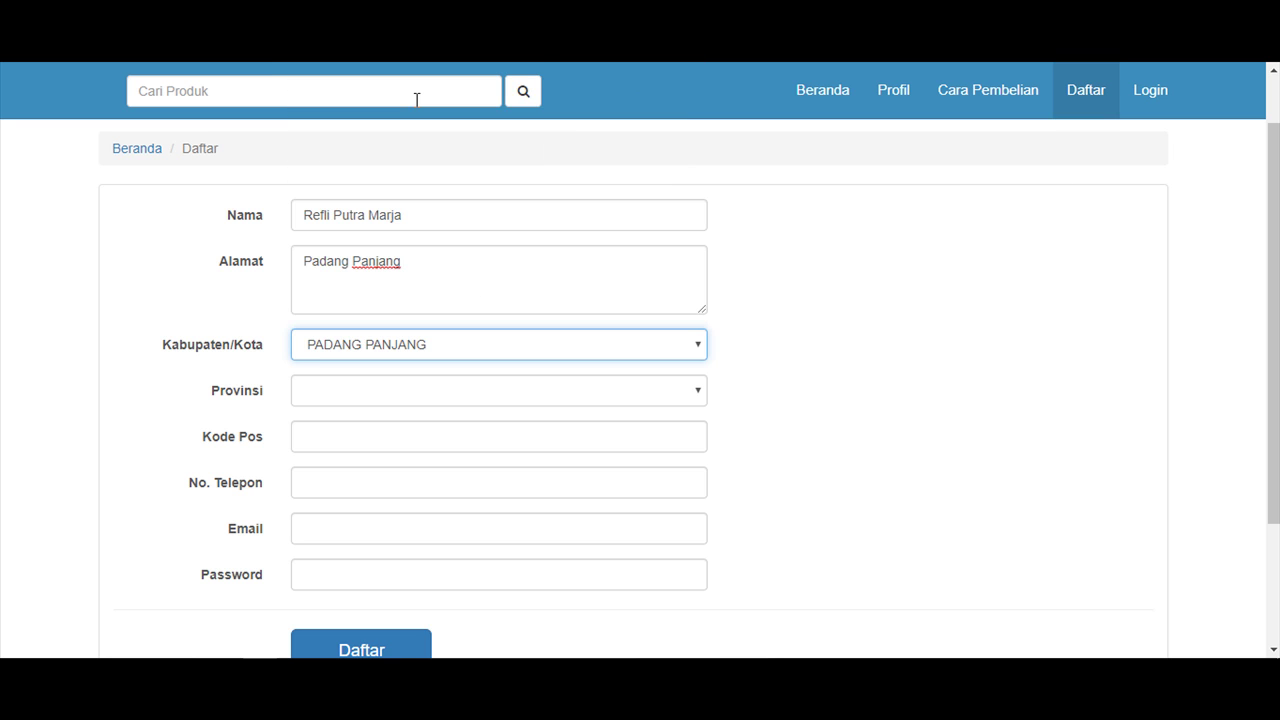
pyautogui.click(350, 398)
pyautogui.write('sum')
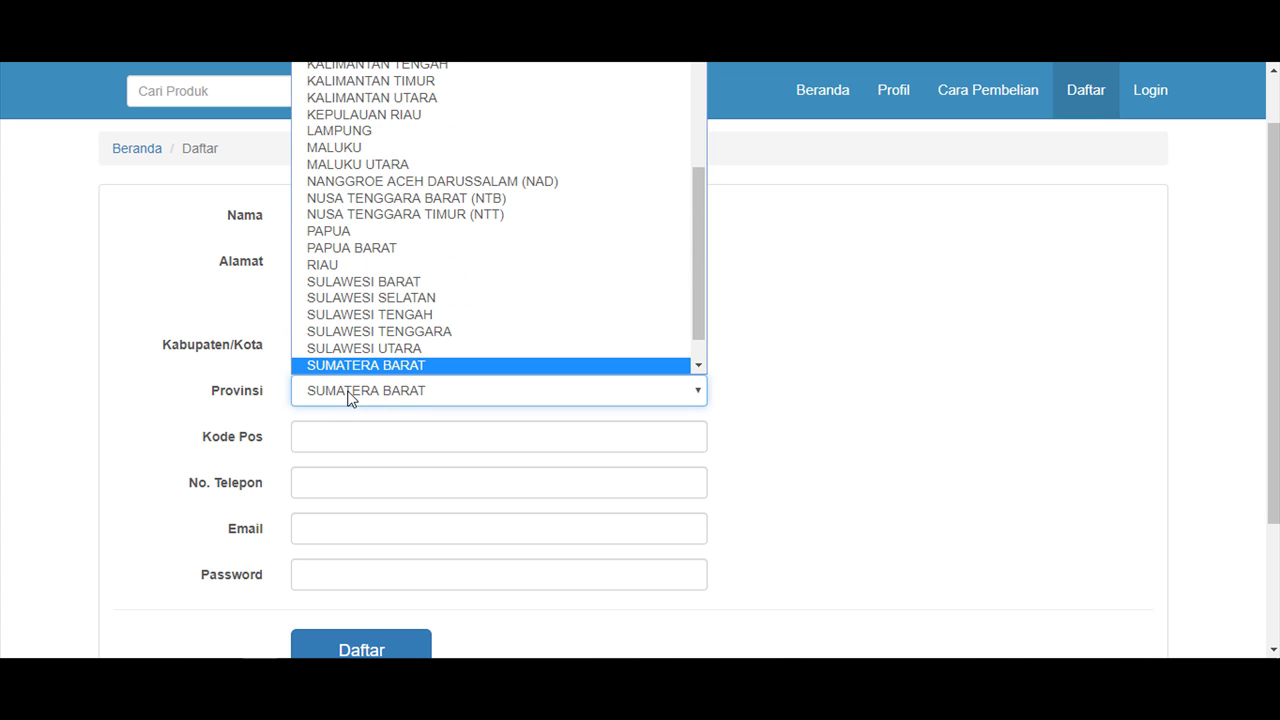
pyautogui.press('Return')
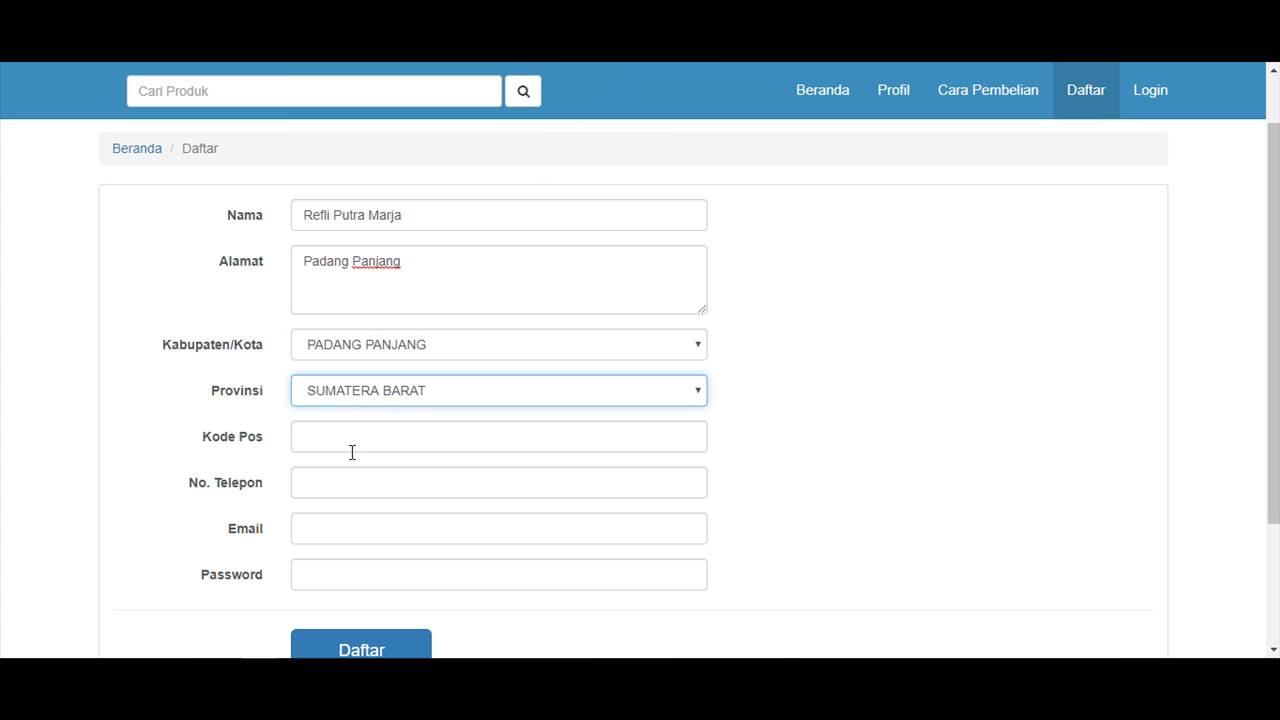
# Fill in the postal code, e-mail address and password, then submit the registration.
pyautogui.click(352, 450)
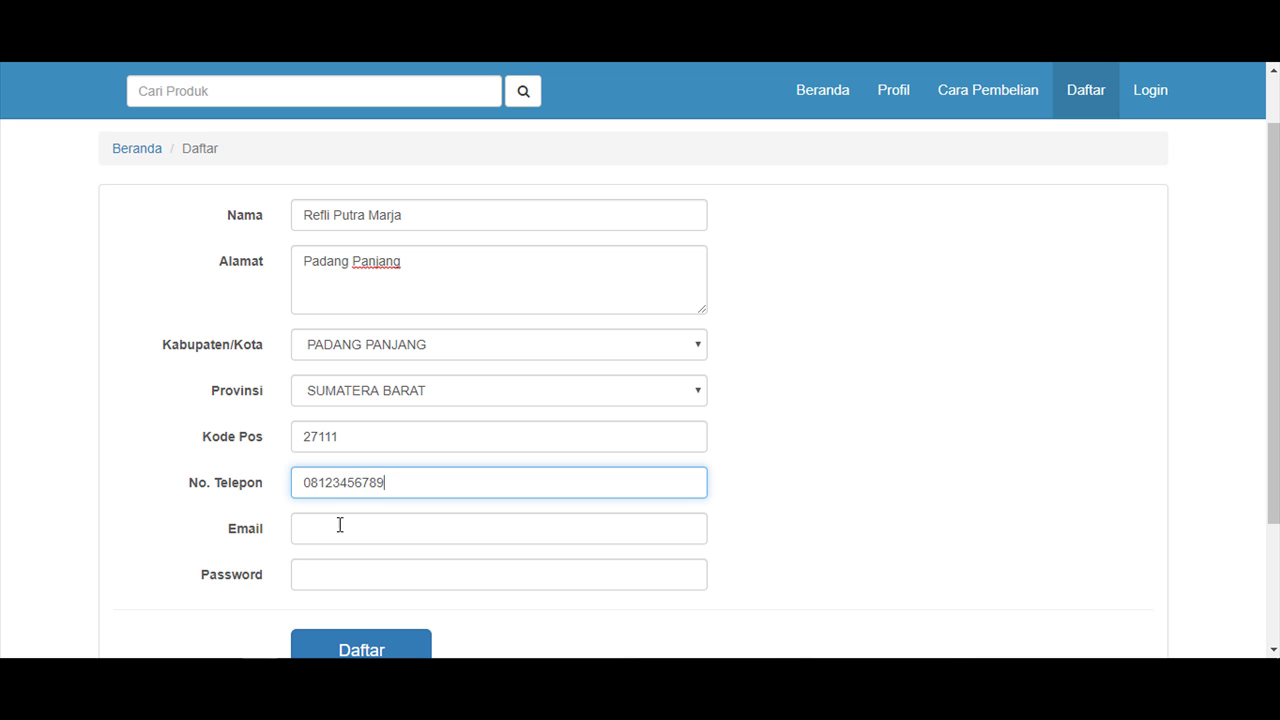
pyautogui.click(340, 526)
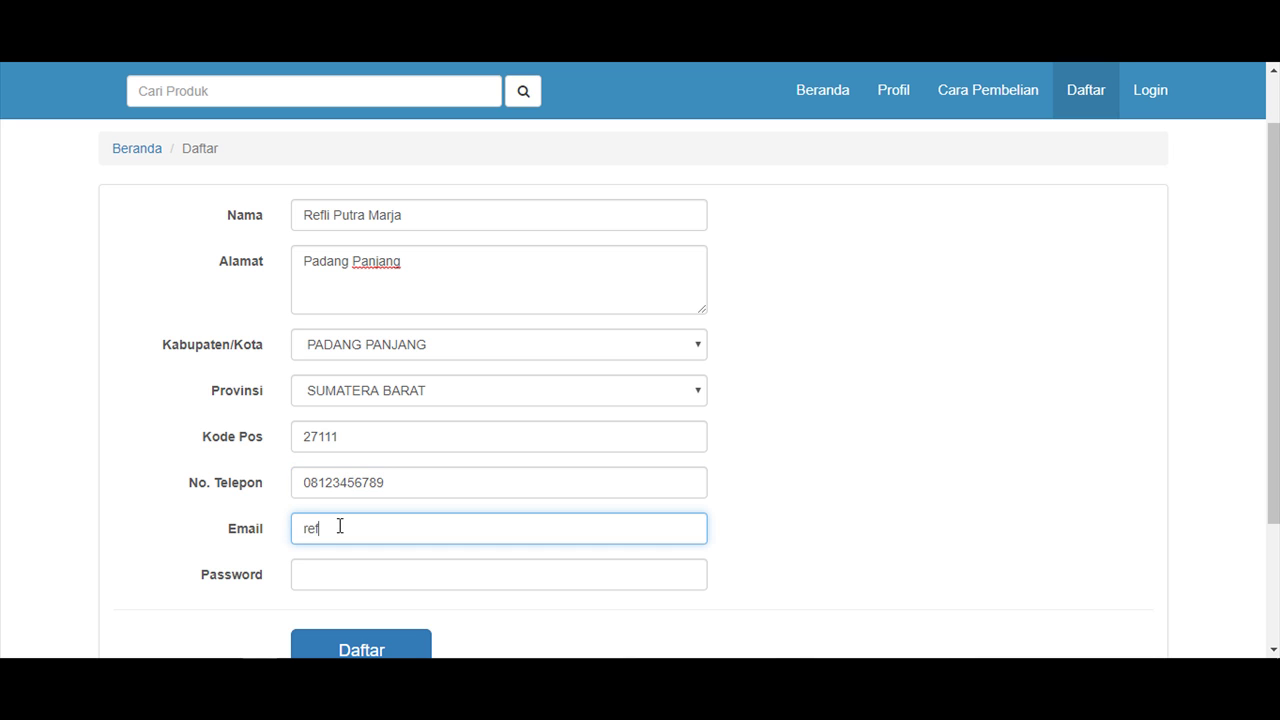
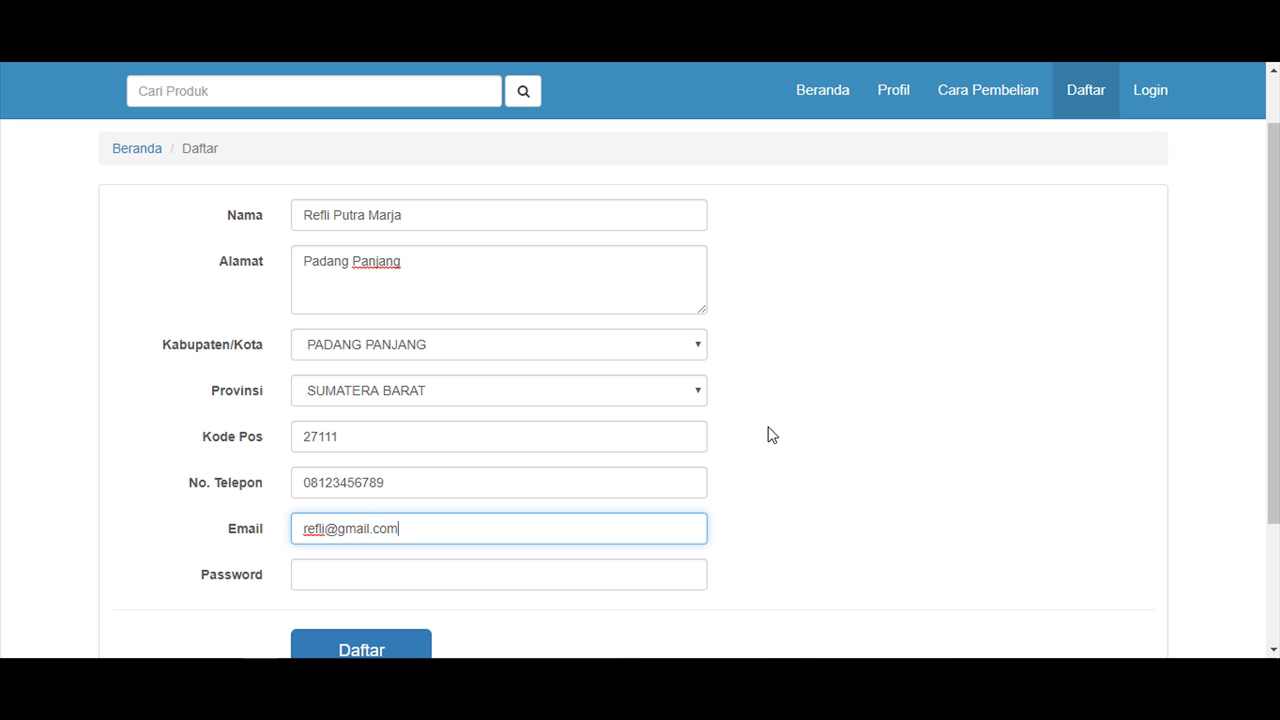
pyautogui.click(363, 577)
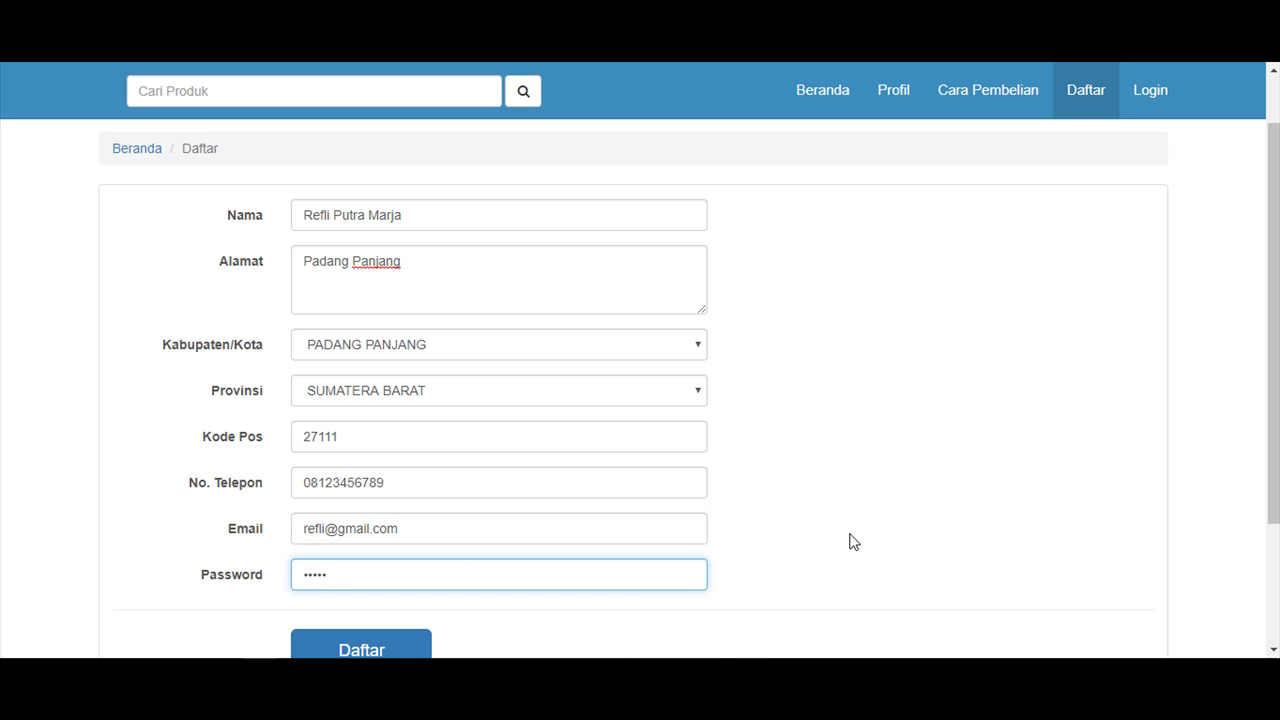
pyautogui.scroll(-1, 528, 500)
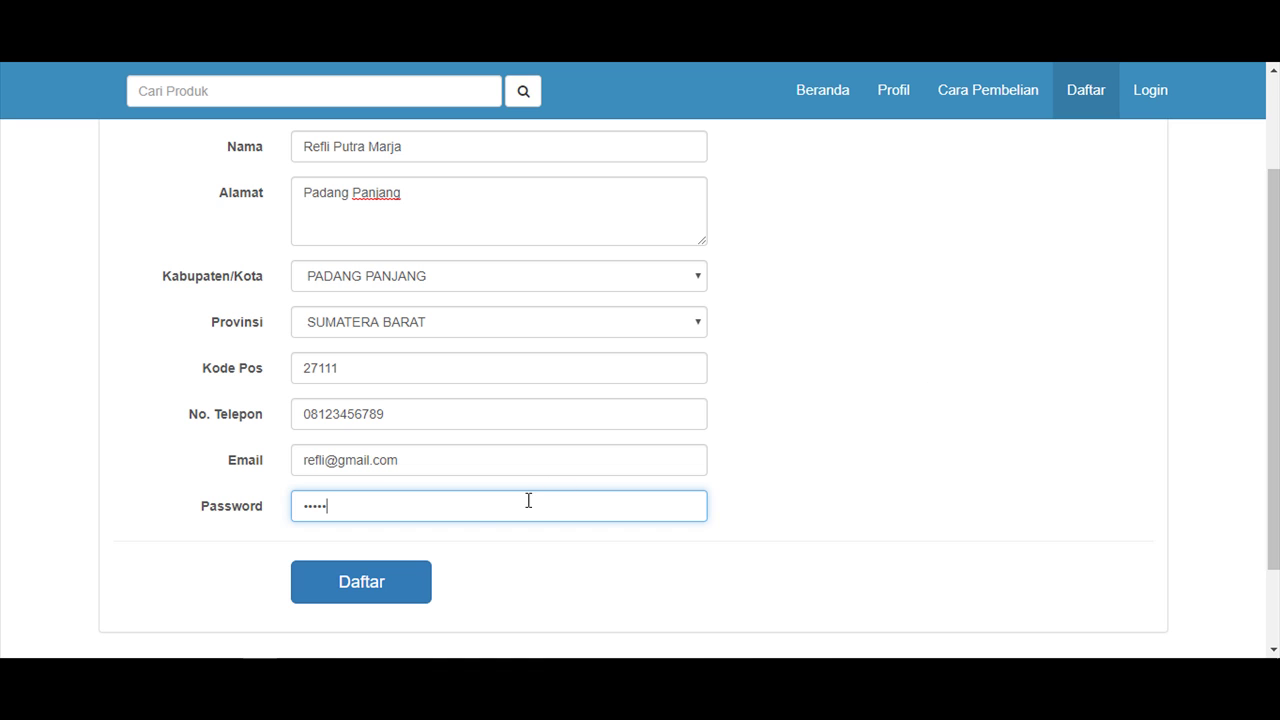
pyautogui.click(366, 583)
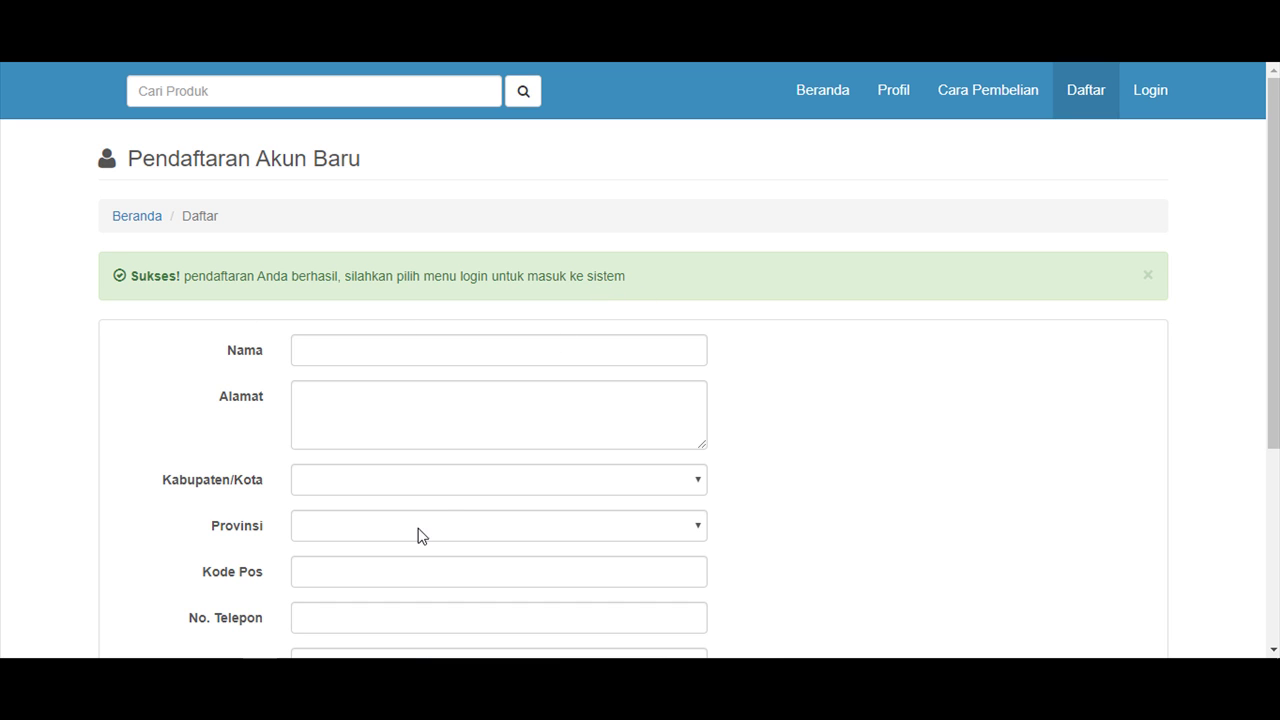
# Note 'setelah sukses mendaftar / kita bisa login menggunakan email dan password yang telah di daftarka tadi'.
pyautogui.click(408, 662)
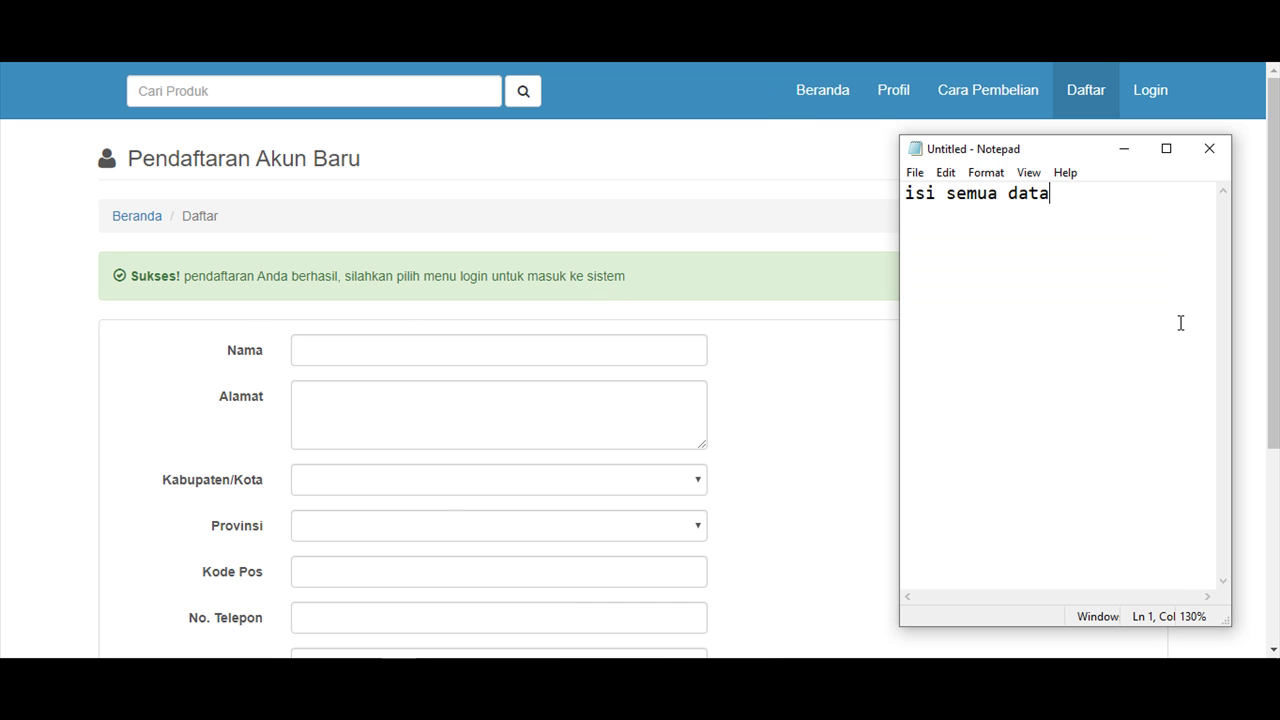
pyautogui.press('Return')
pyautogui.press('Return')
pyautogui.write('setelah ')
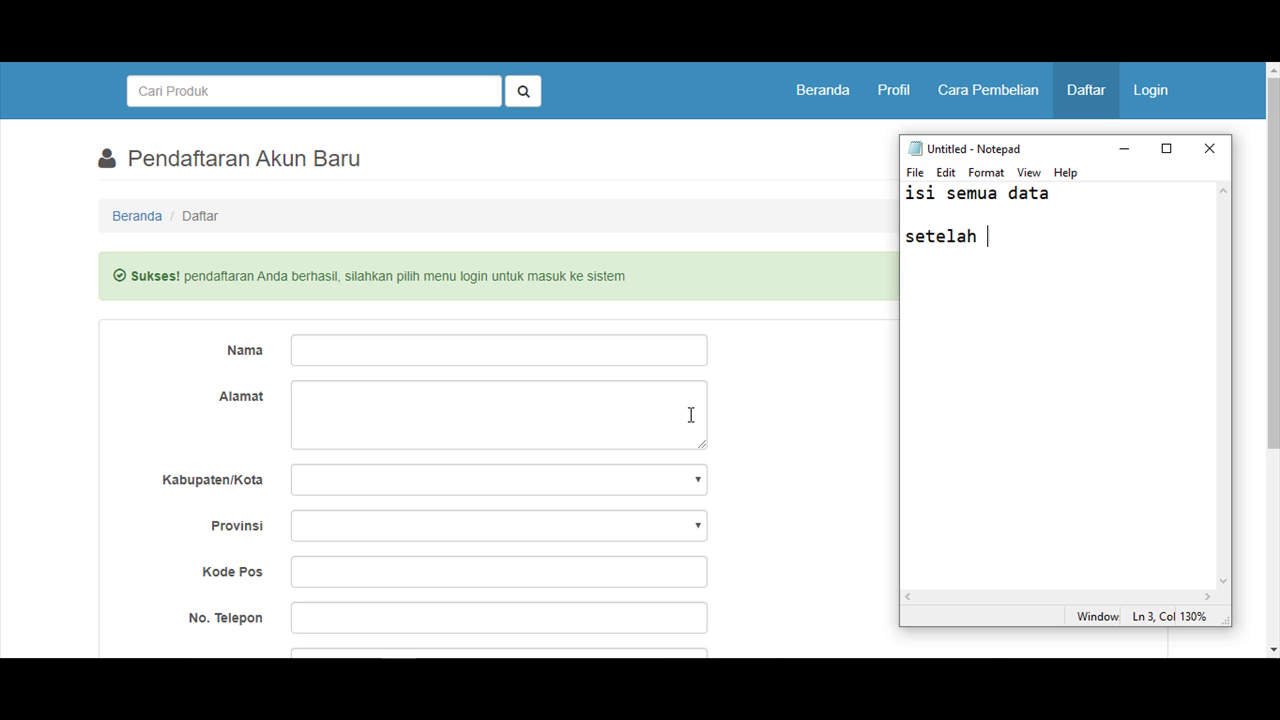
pyautogui.write('sukses mendaftar')
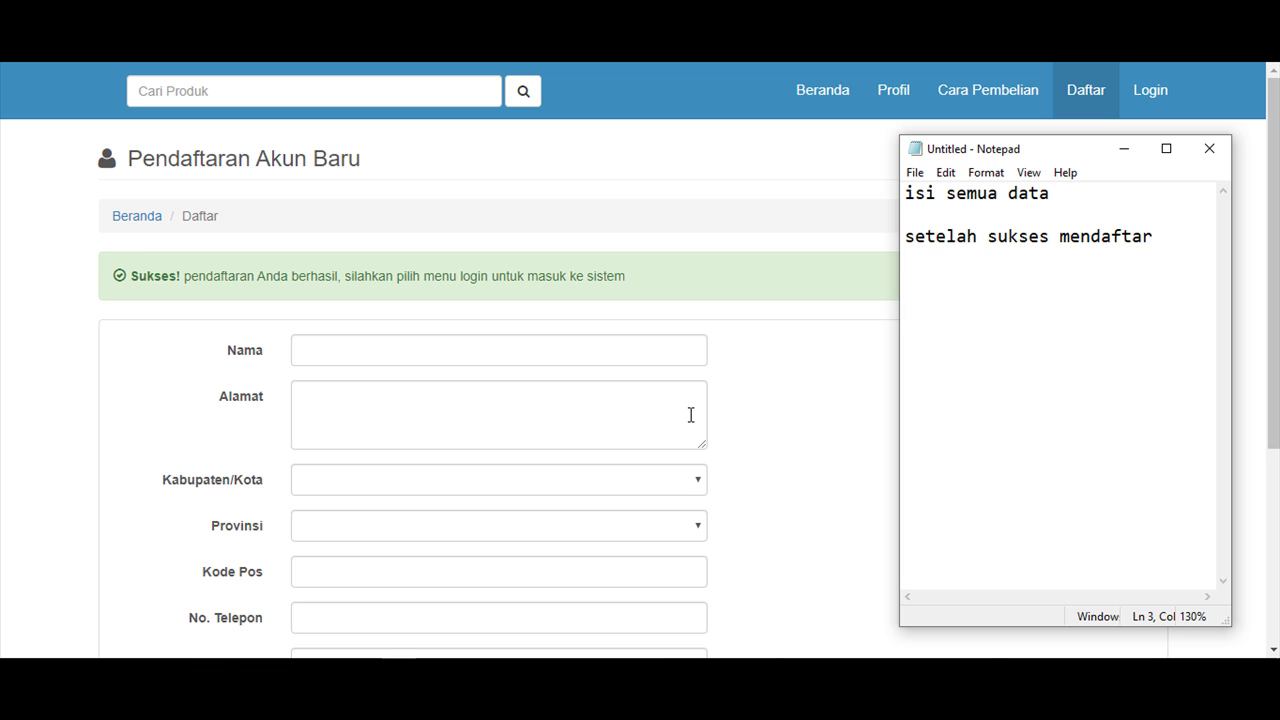
pyautogui.press('Return')
pyautogui.press('Return')
pyautogui.write('kita bisa login m')
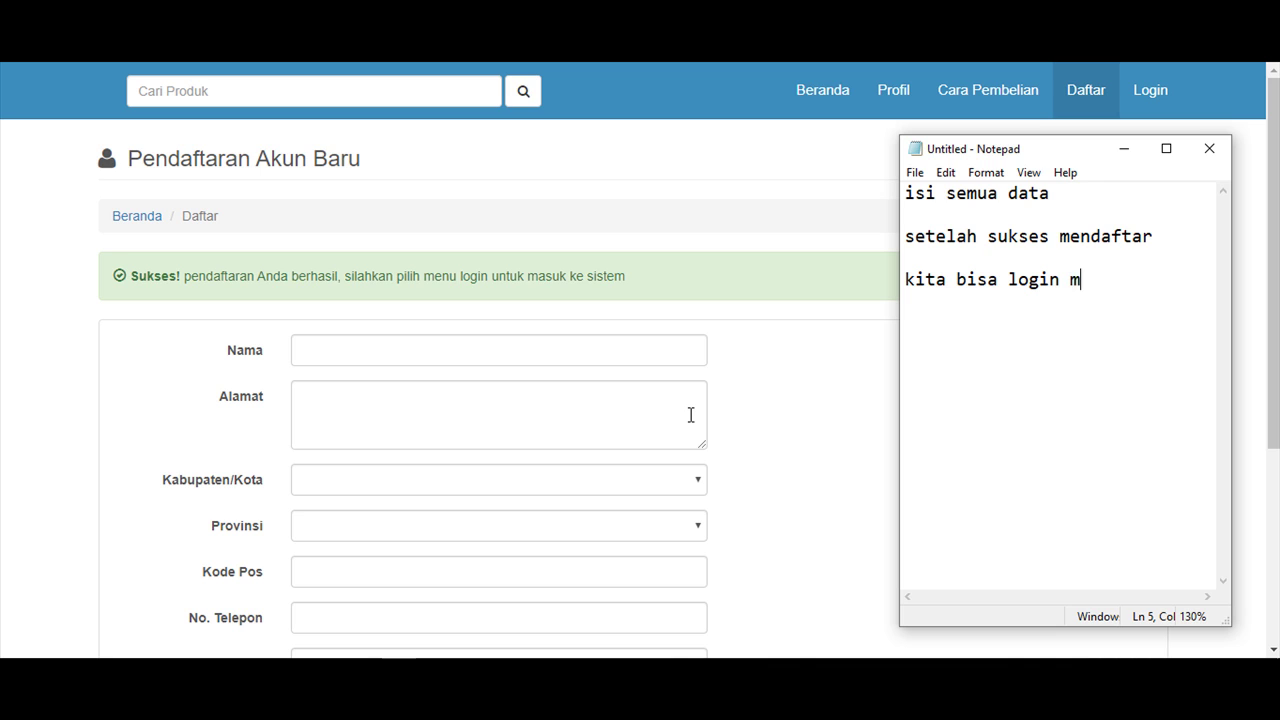
pyautogui.write('enggunakan ')
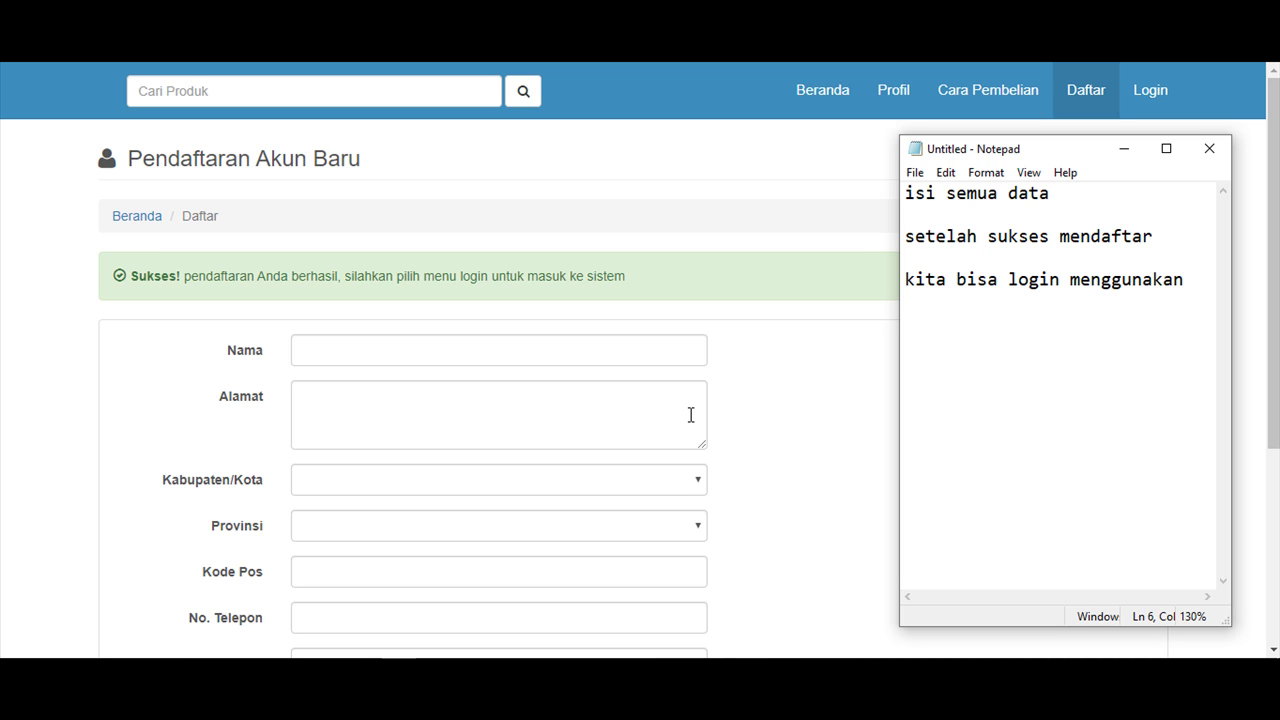
pyautogui.write('email dan passw')
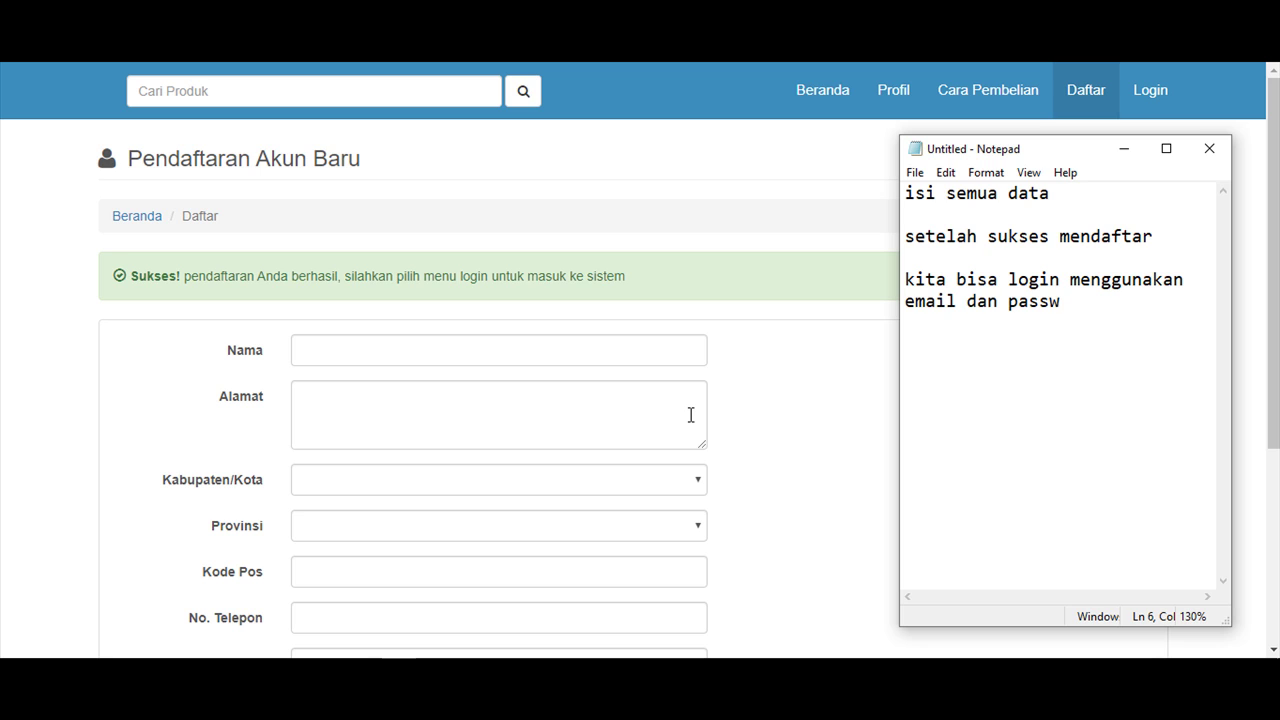
pyautogui.write('ord yang')
pyautogui.press('Return')
pyautogui.write('telah di ')
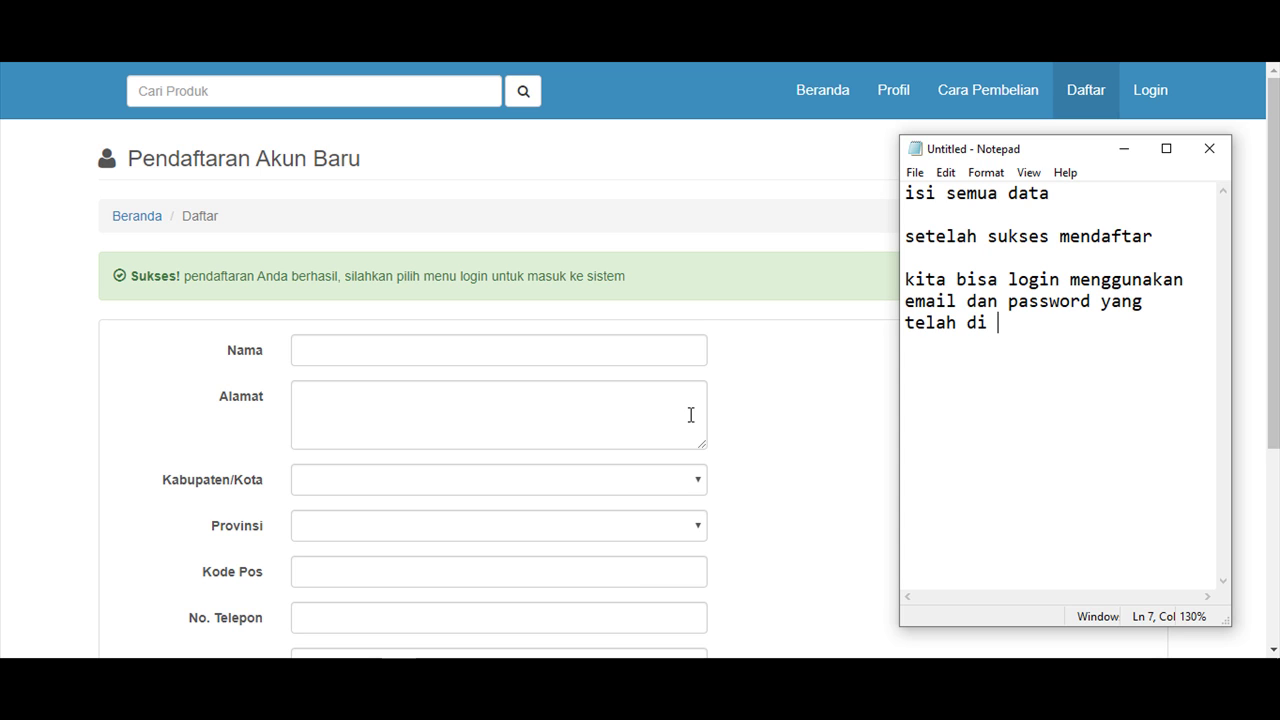
pyautogui.write('daftarka ')
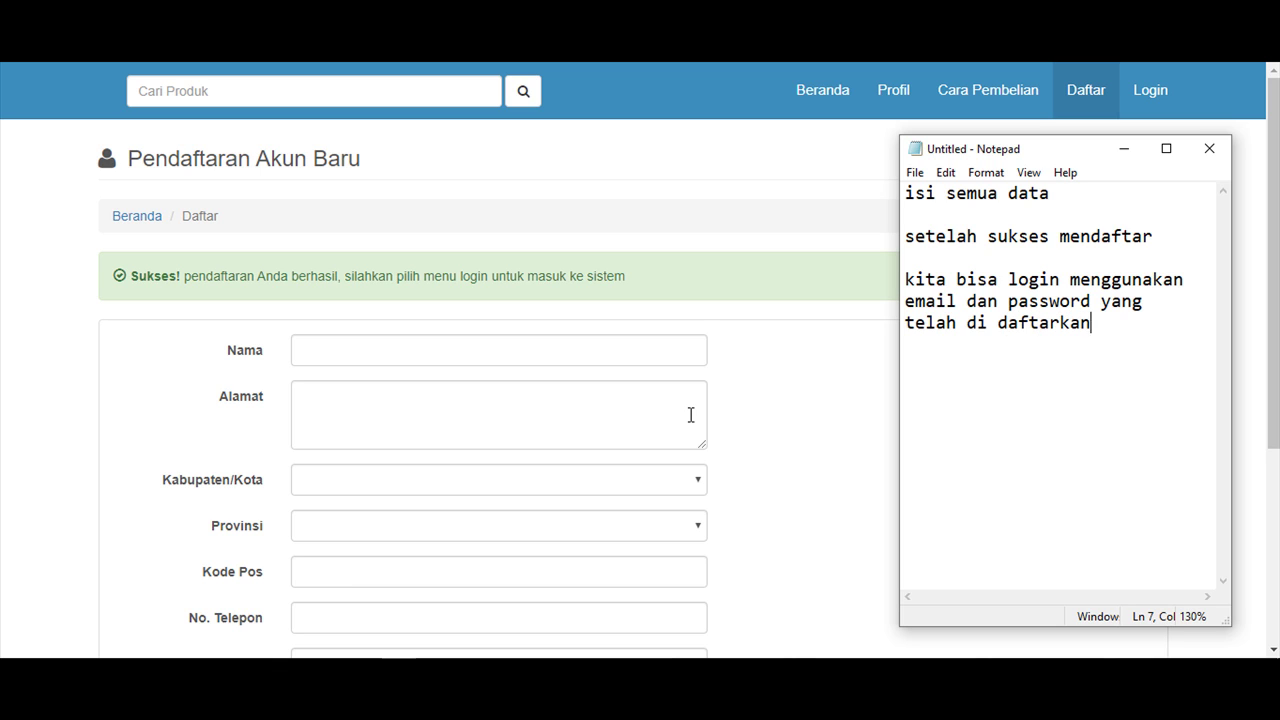
pyautogui.write(' tadi')
pyautogui.click(805, 396)
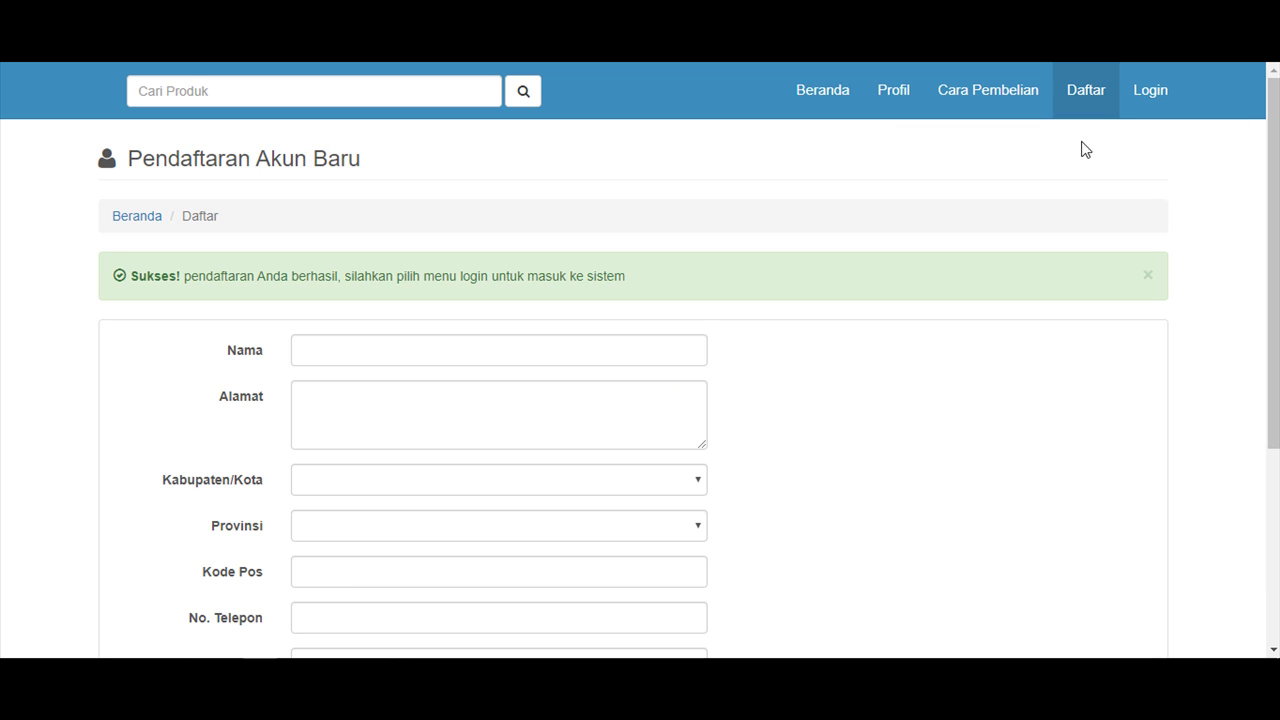
# Log into TokoSport with the registered e-mail address and account password.
pyautogui.click(1152, 106)
pyautogui.click(1007, 154)
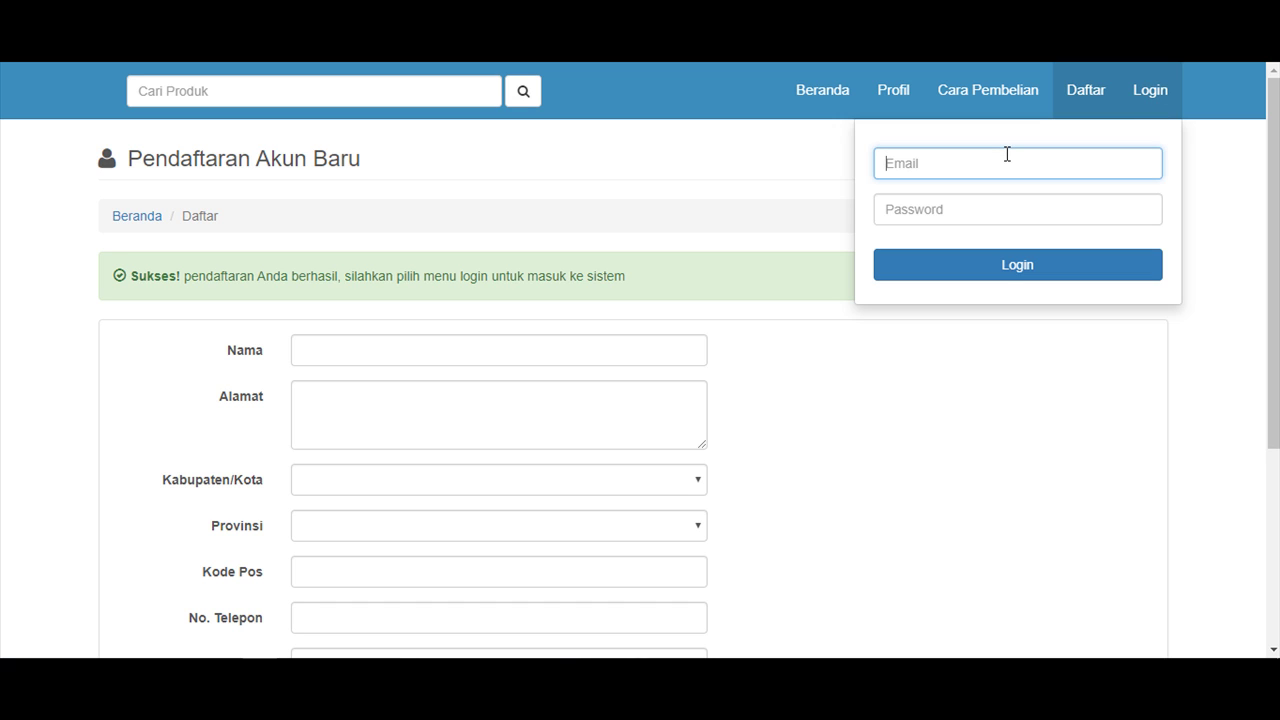
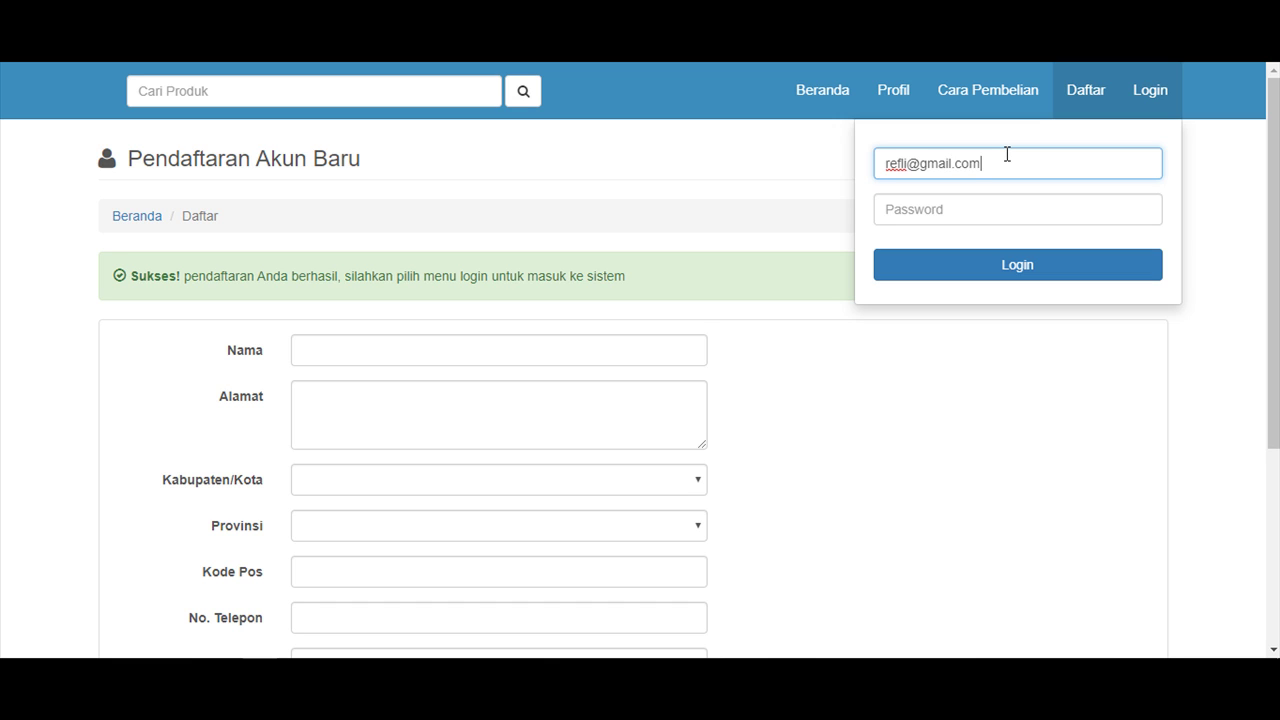
pyautogui.press('Tab')
pyautogui.write('••')
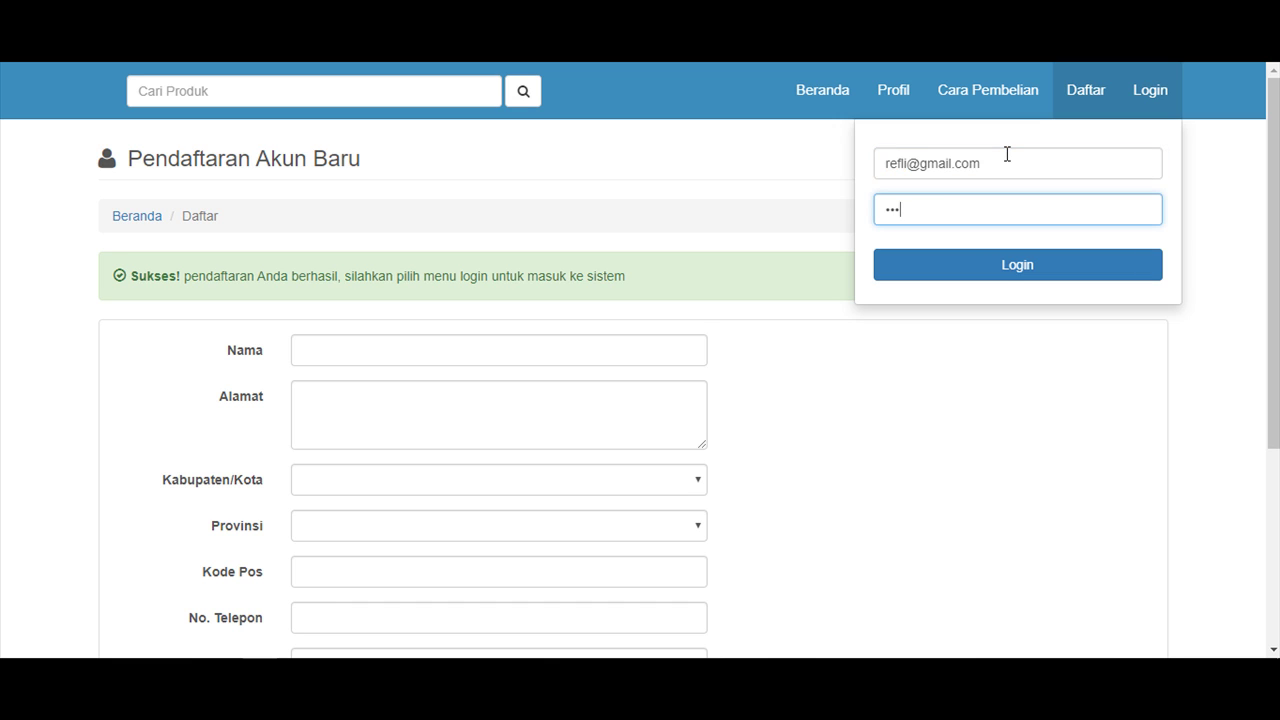
pyautogui.click(1012, 268)
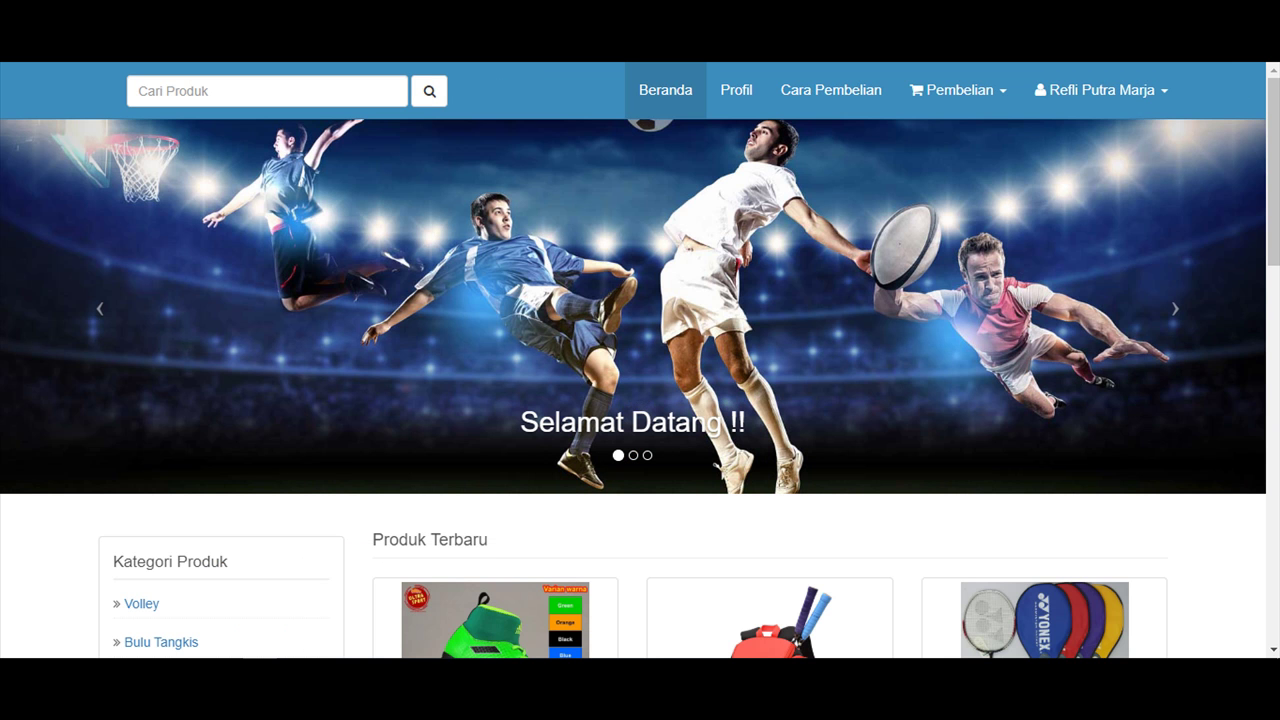
# Check the signed-in account menu with Profil, Ubah Password and Logout.
pyautogui.click(1268, 287)
pyautogui.moveTo(1268, 287); pyautogui.dragTo(1268, 130)
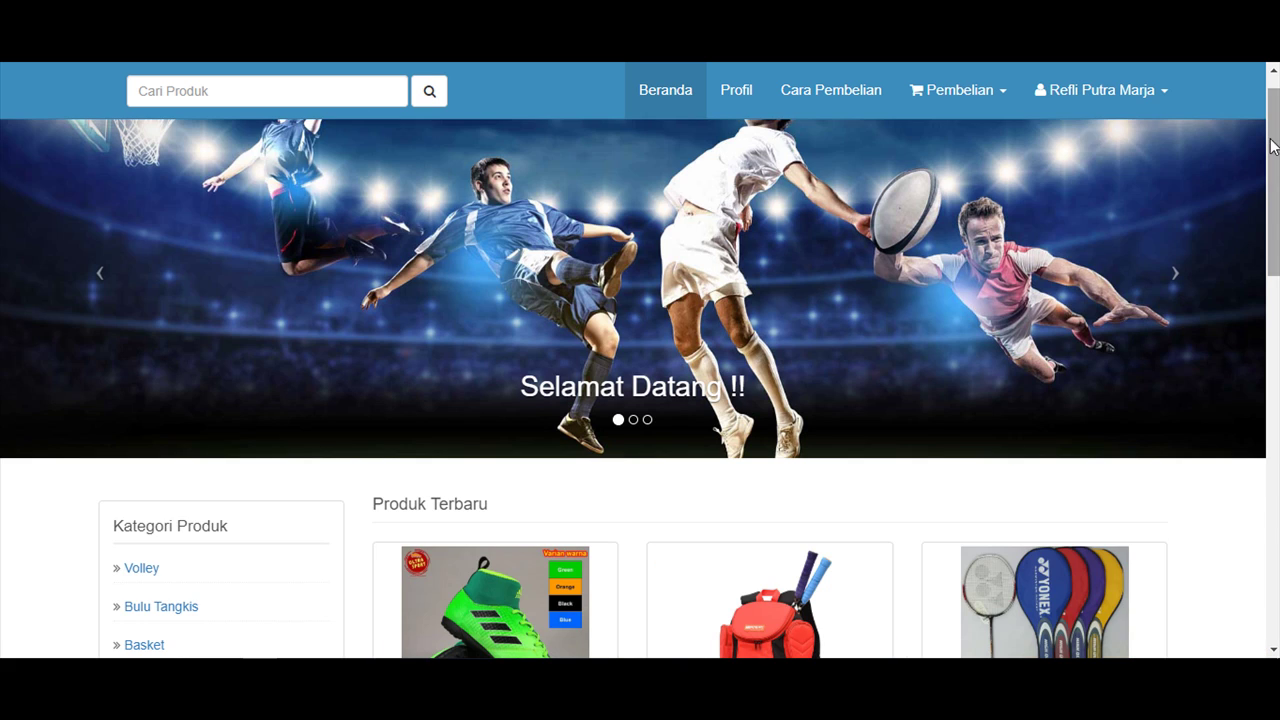
pyautogui.click(1148, 97)
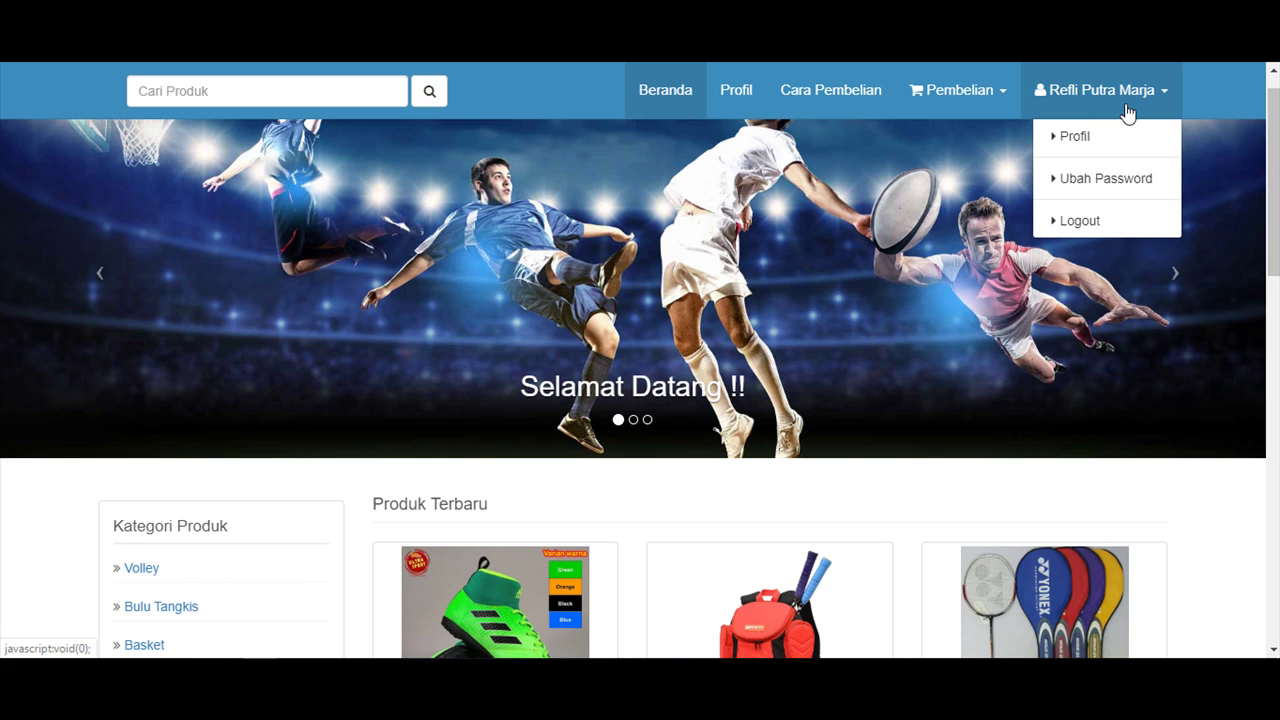
pyautogui.click(1214, 90)
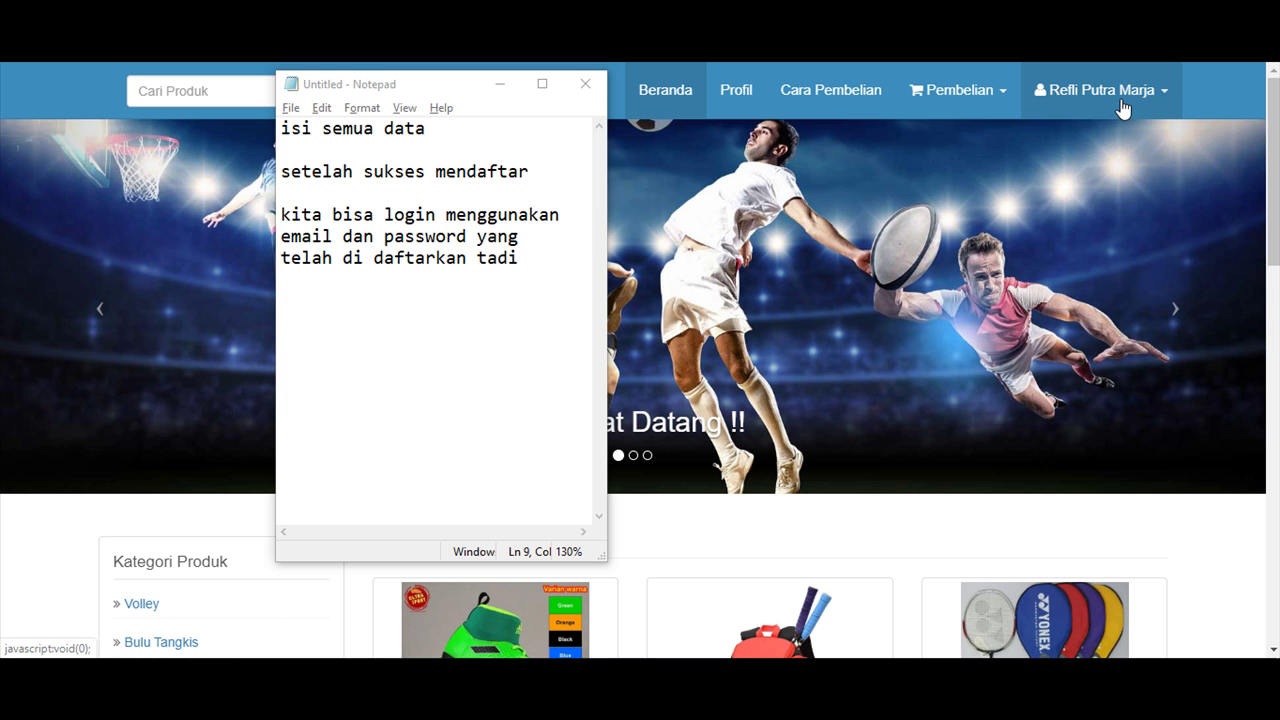
# Add the note 'kitabisa melihat profil' in Notepad.
pyautogui.click(1125, 92)
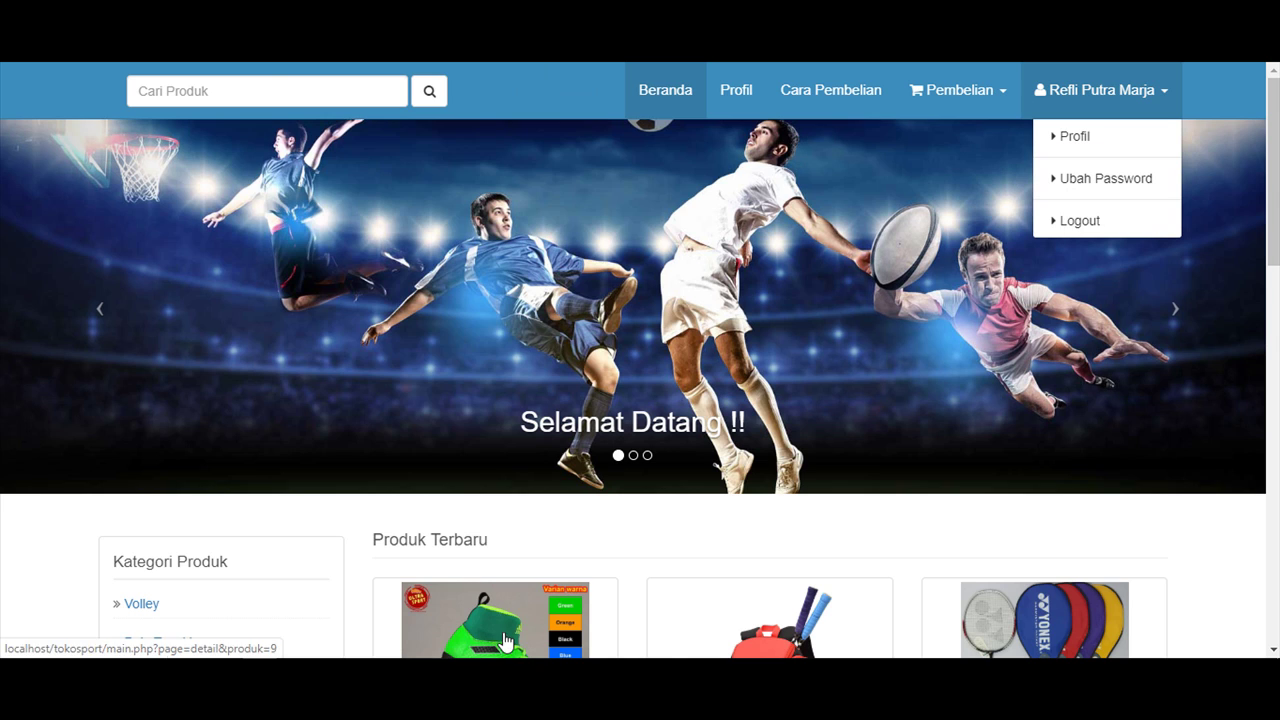
pyautogui.hotkey('alt', 'Tab')
pyautogui.write('kita')
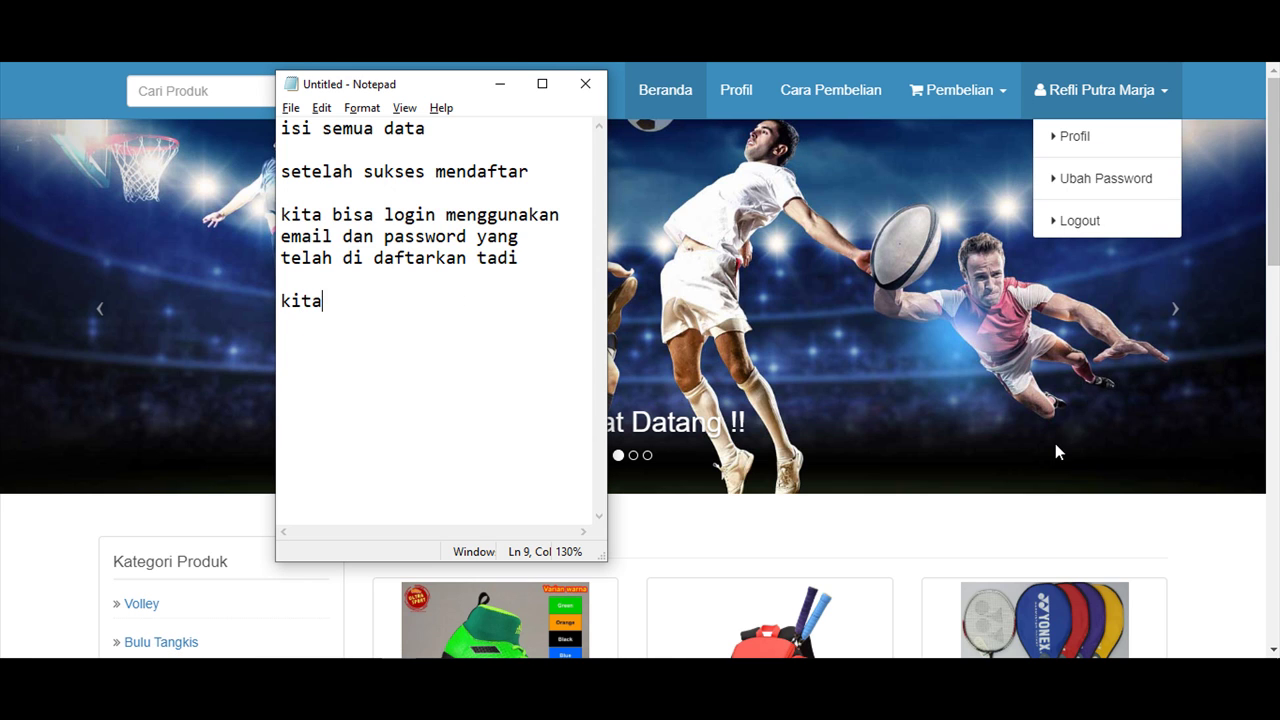
pyautogui.write('bisa meliha')
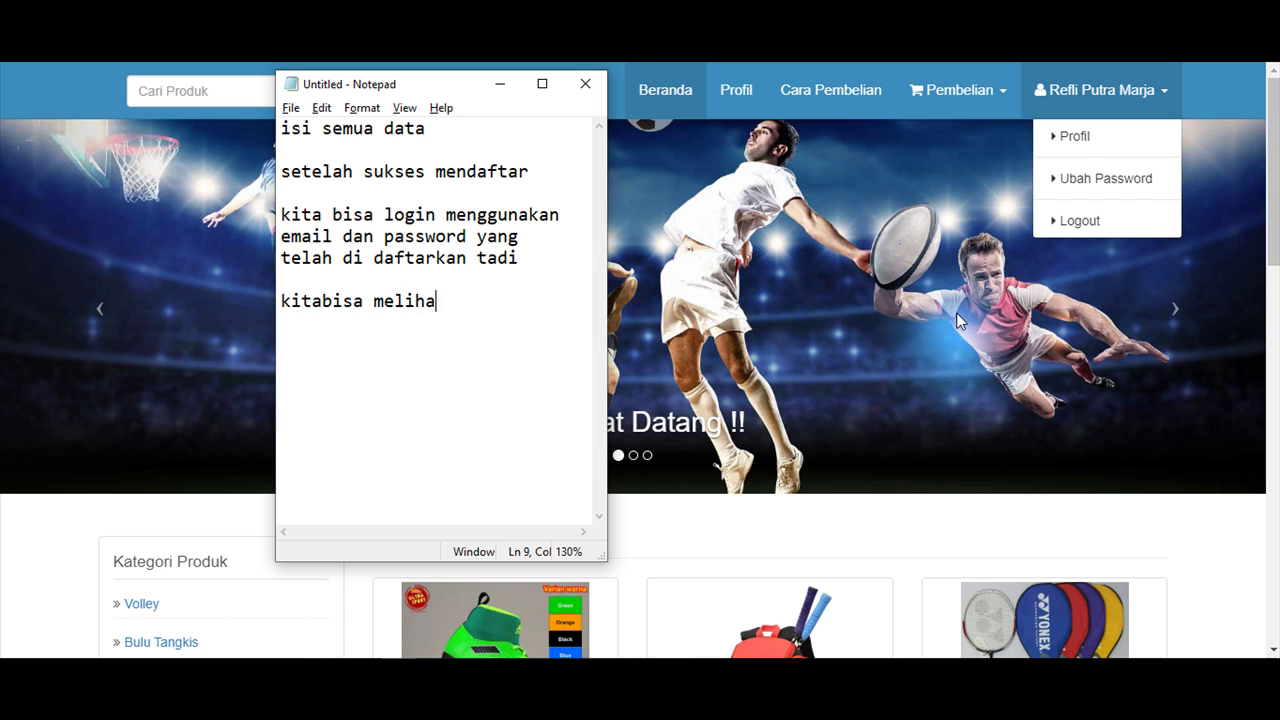
pyautogui.write('t profil')
# Open the Profil page and review the account's saved details.
pyautogui.click(1075, 140)
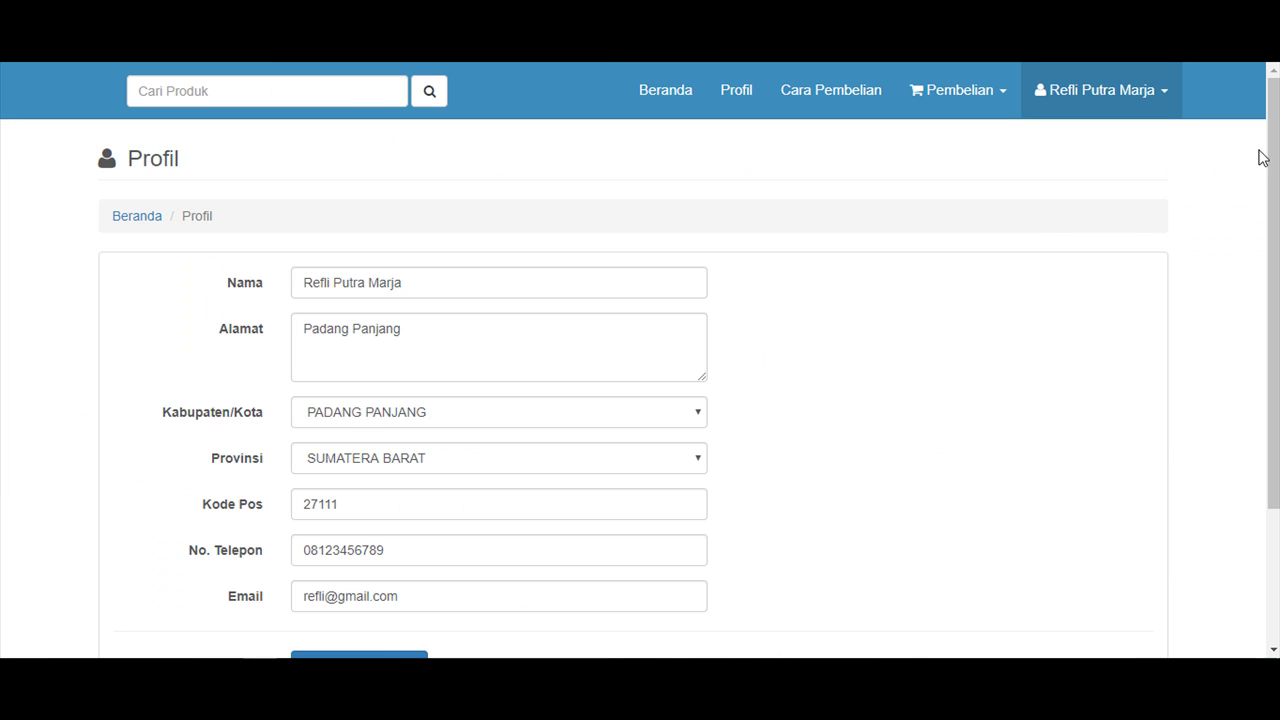
pyautogui.scroll(-2, 640, 390)
pyautogui.scroll(2, 640, 390)
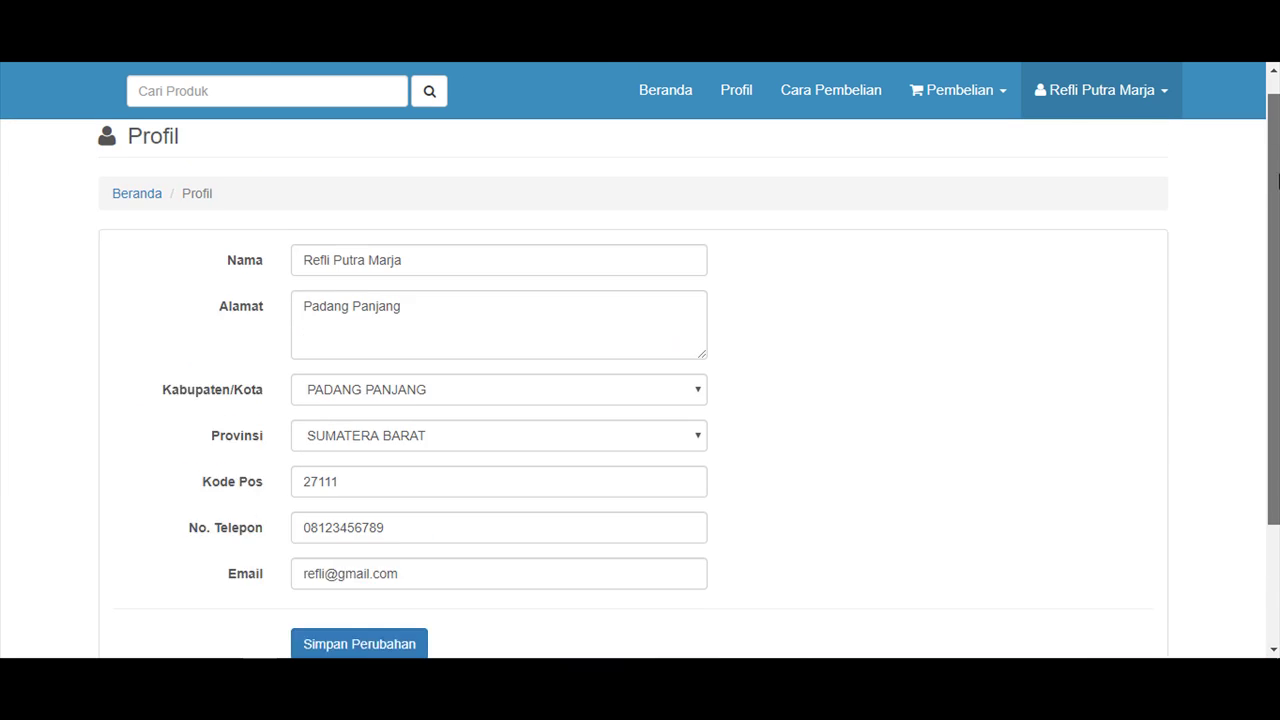
pyautogui.scroll(-1, 640, 390)
pyautogui.scroll(1, 640, 390)
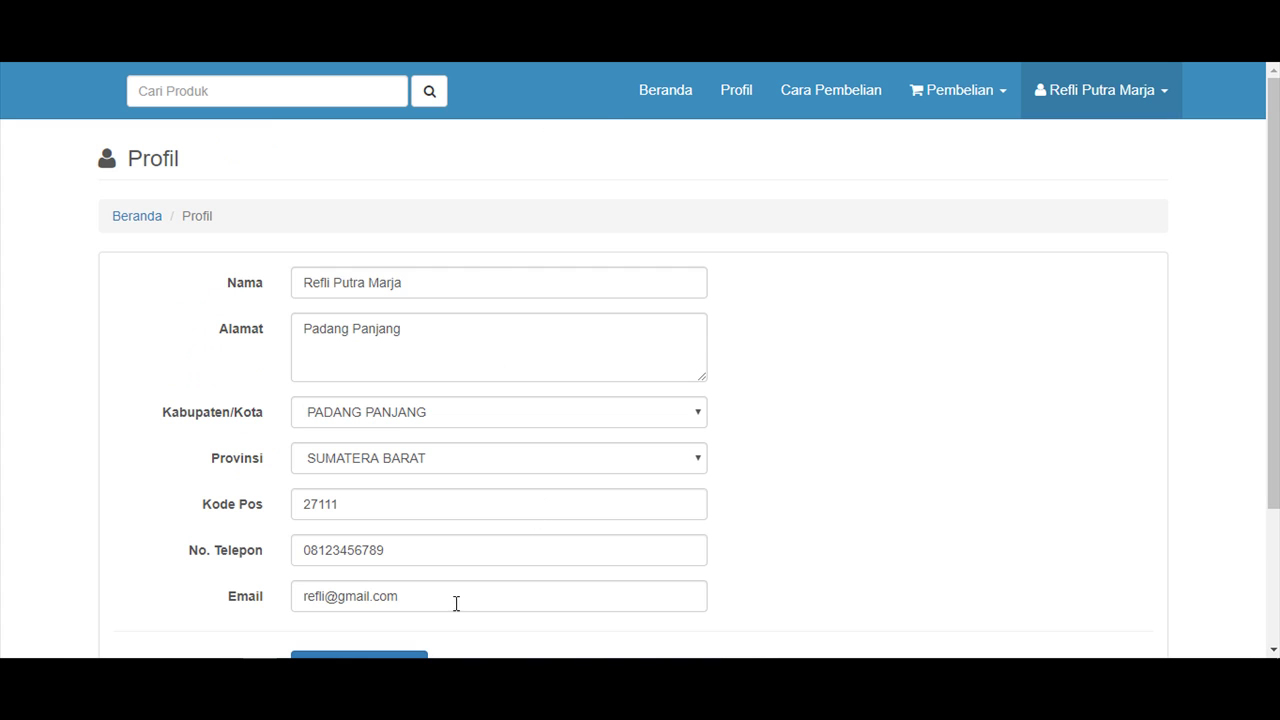
# Add 'ubah password' on a new line of the notes.
pyautogui.hotkey('alt', 'Tab')
pyautogui.moveTo(409, 86); pyautogui.dragTo(612, 104)
pyautogui.press('Return')
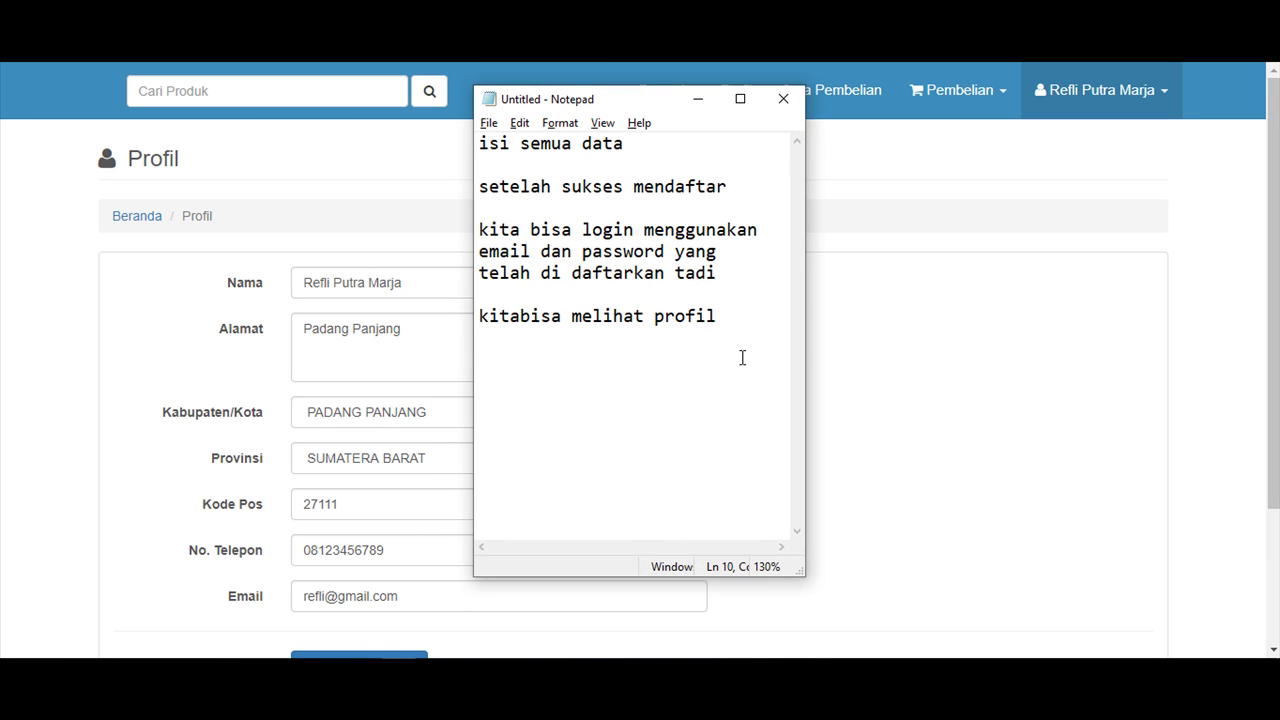
pyautogui.write('ubah passwor')
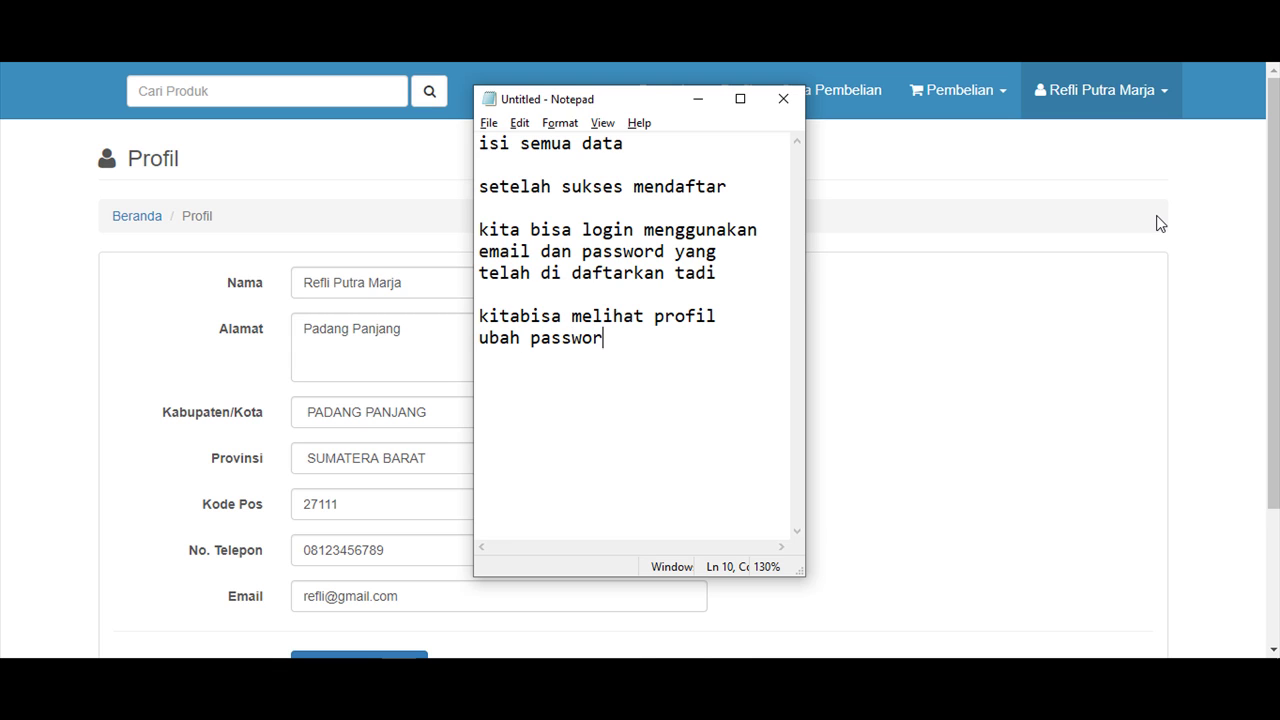
pyautogui.write('d')
pyautogui.click(1150, 89)
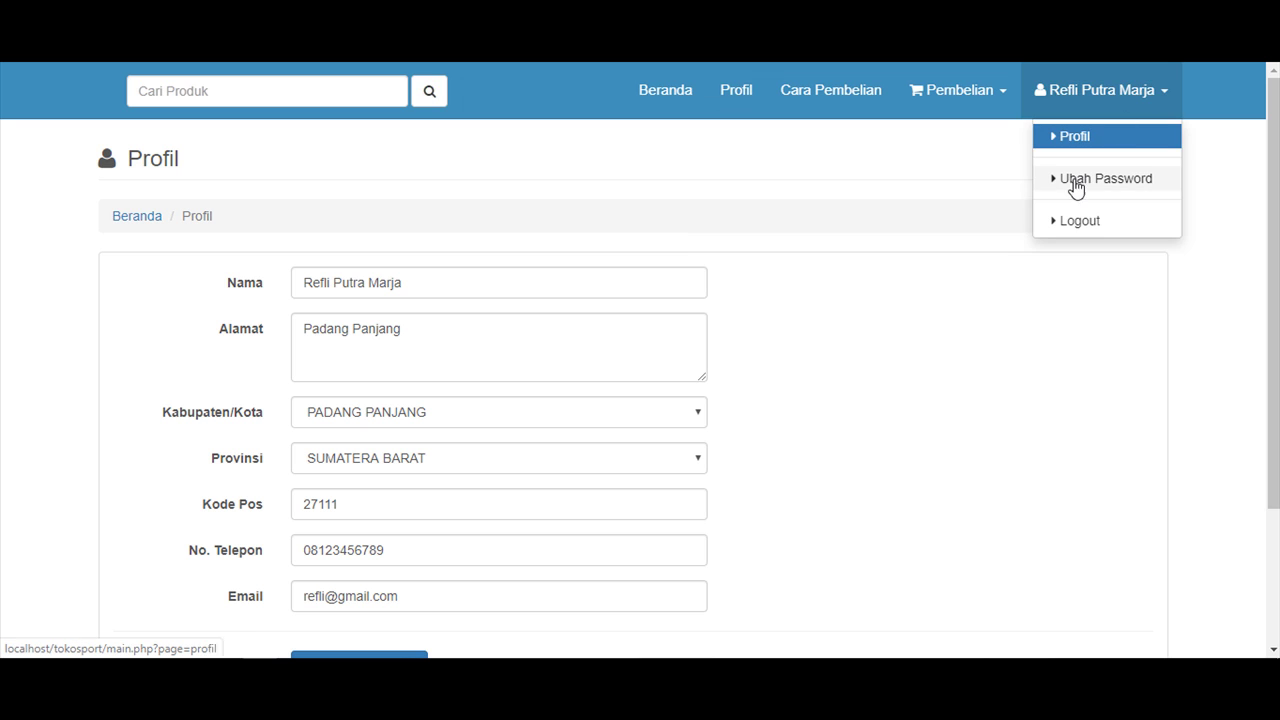
# Open the Ubah Password form, then note 'jika ingin mengubah password' in Notepad.
pyautogui.click(1073, 187)
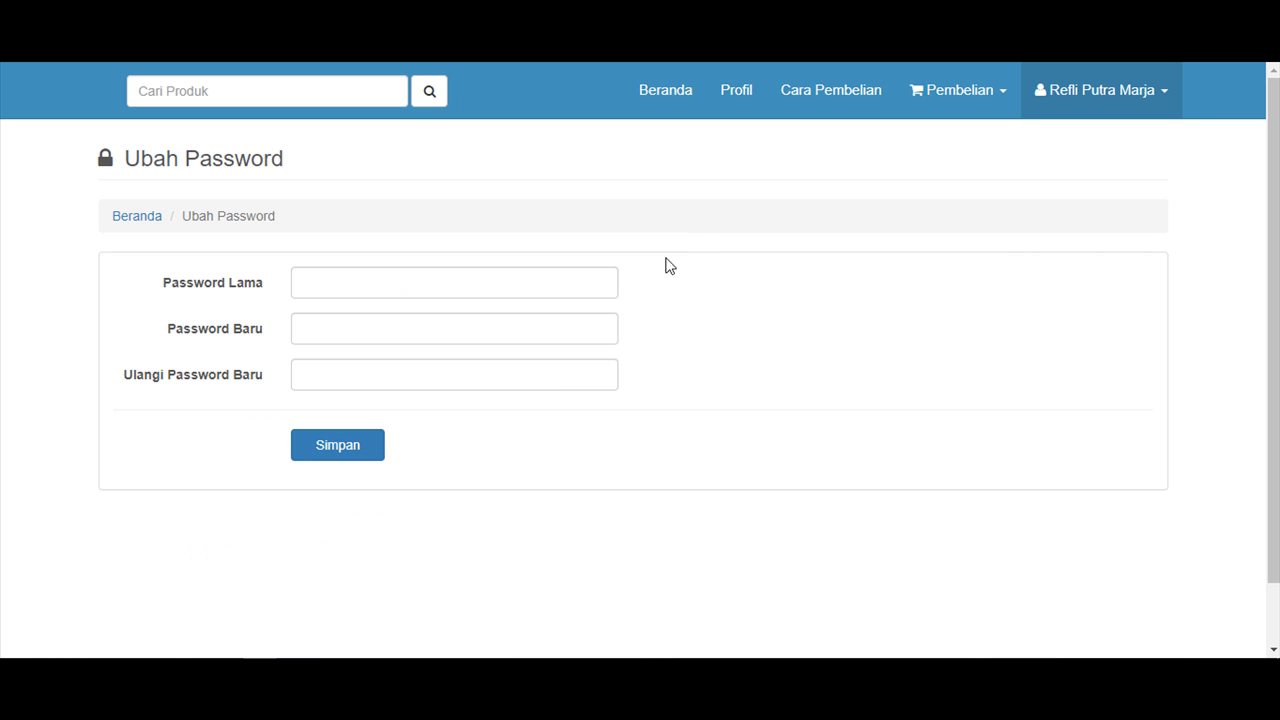
pyautogui.click(354, 276)
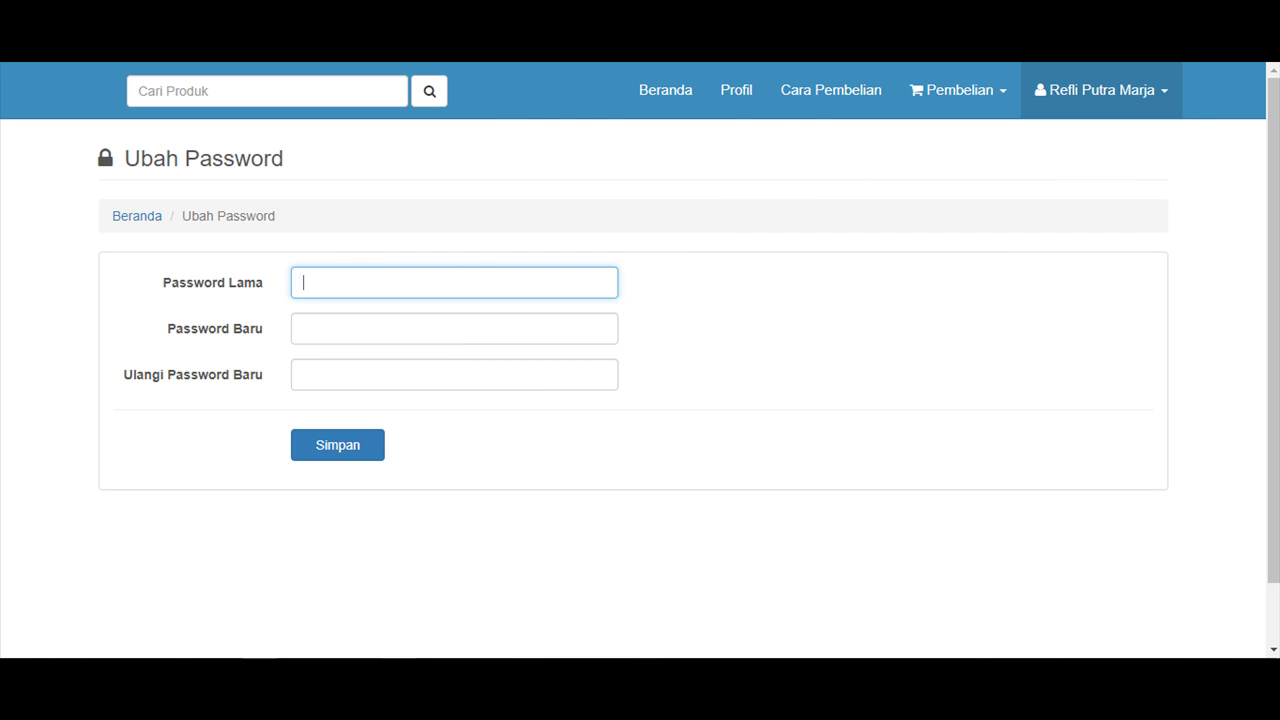
pyautogui.hotkey('alt', 'Tab')
pyautogui.moveTo(582, 107); pyautogui.dragTo(753, 111)
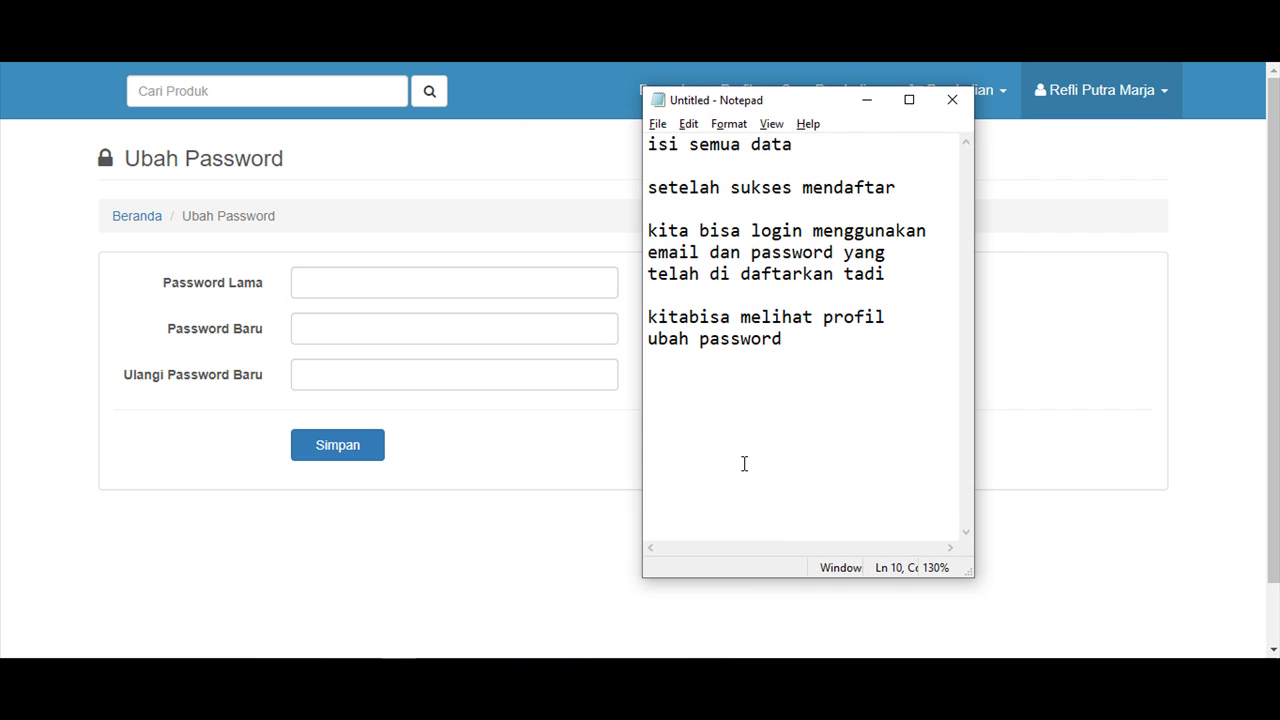
pyautogui.write('jika ingin')
pyautogui.press('Return')
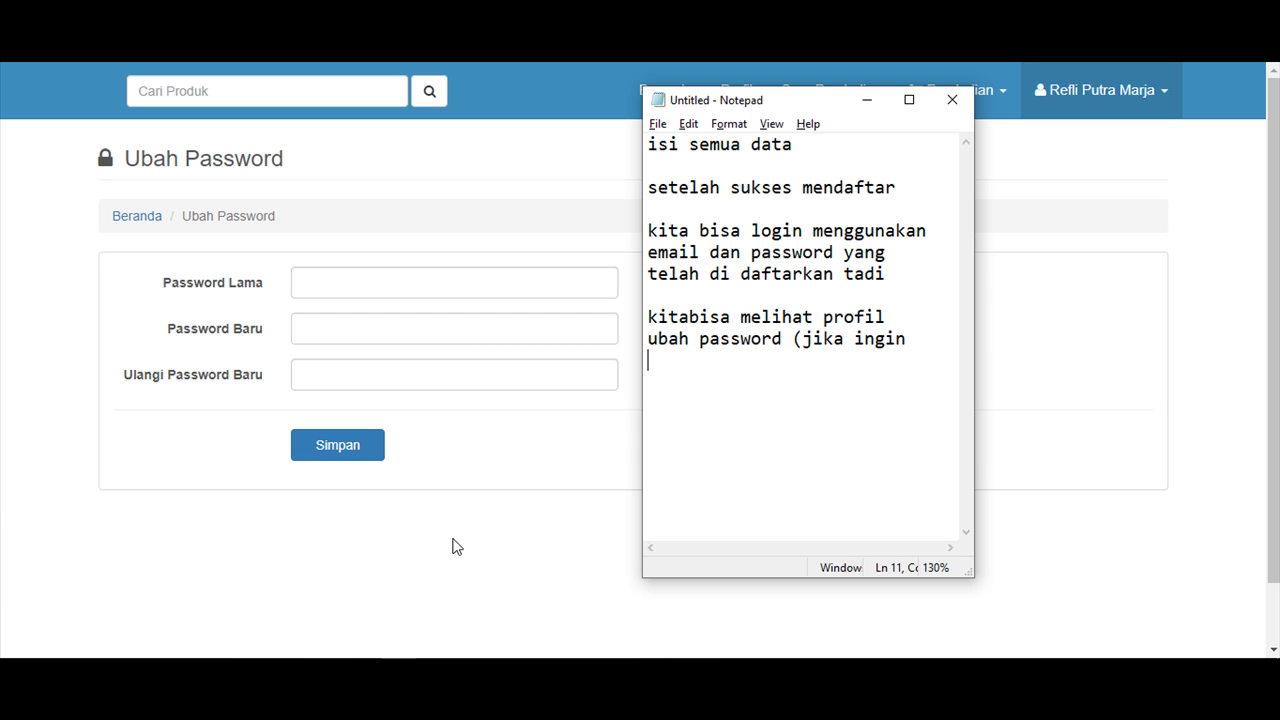
pyautogui.write('mengubah pa')
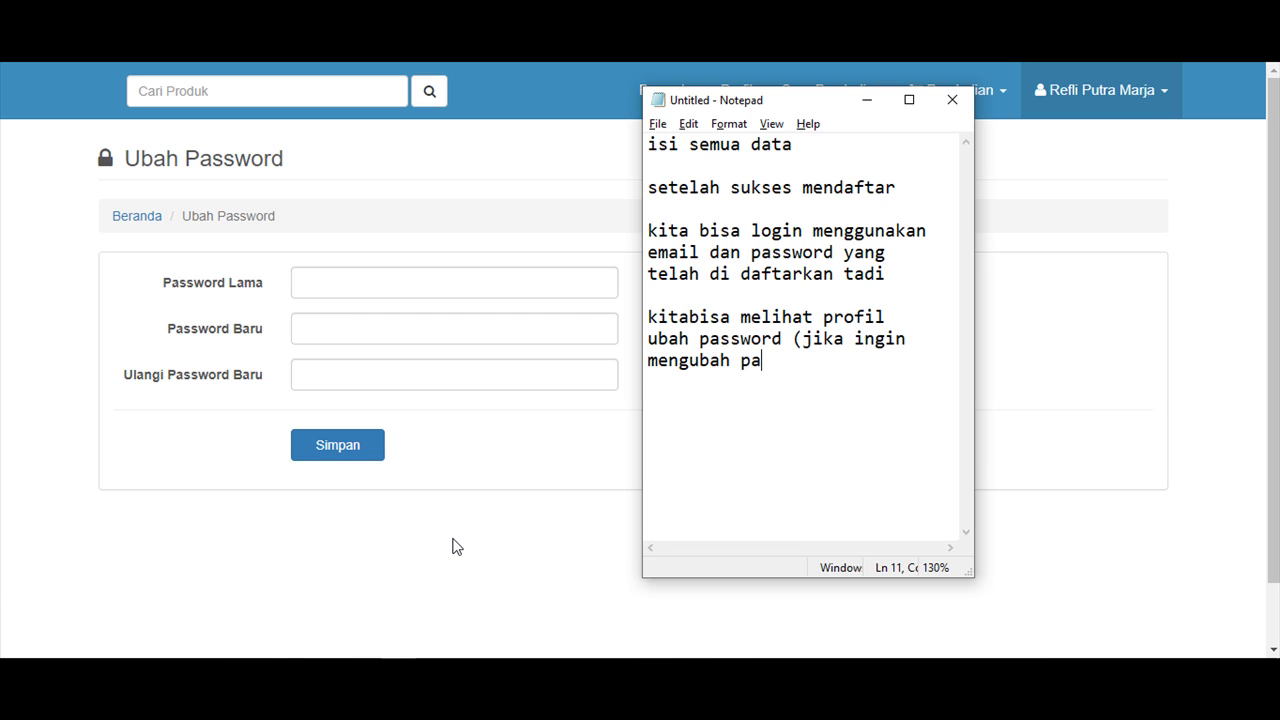
pyautogui.write('ssword')
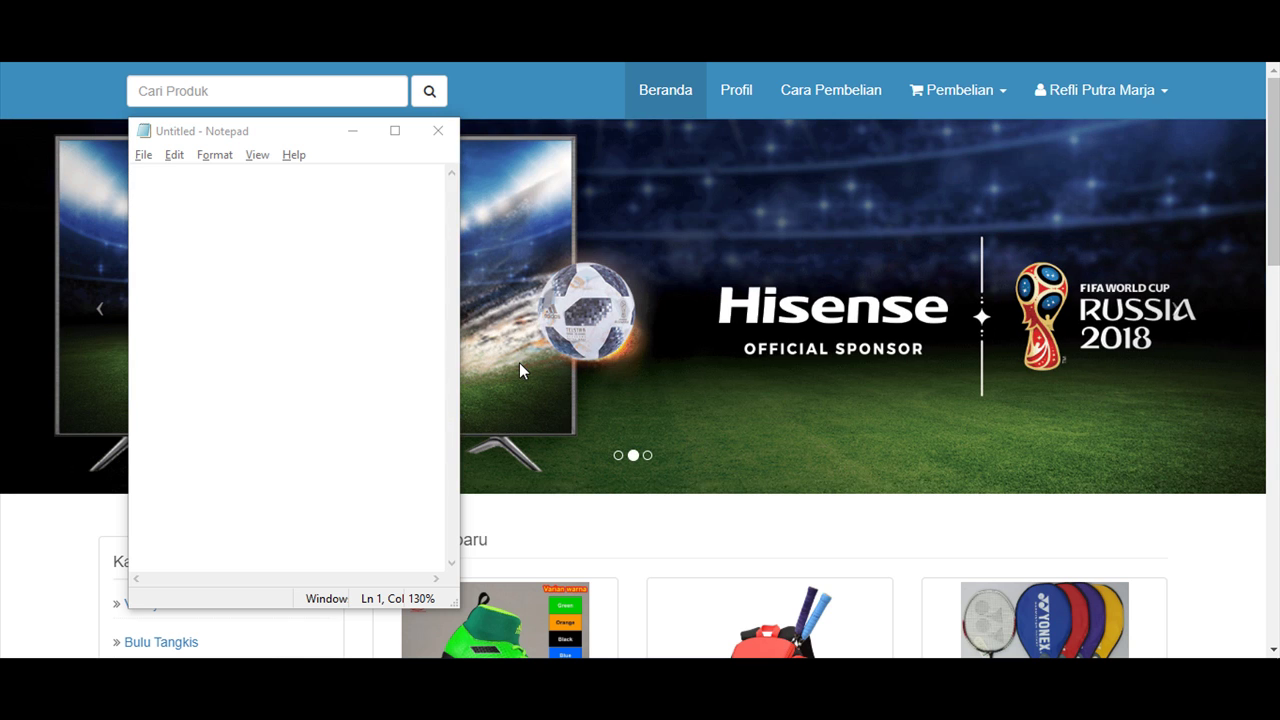
# Note 'kita akan mencontohkan satu transaksi pembelian/ pemesanan' and 'klik tombol beli pada produk yang diinginkan'.
pyautogui.write('kit')
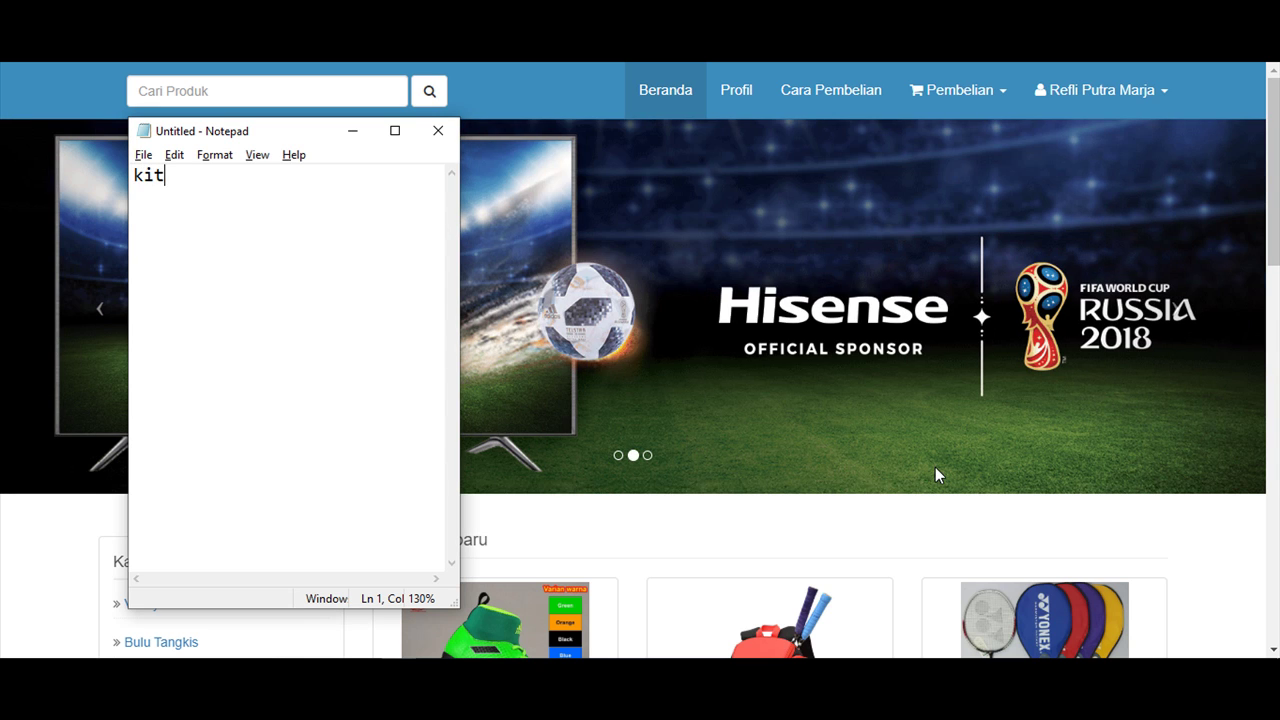
pyautogui.write('a akan mec')
pyautogui.write('ncontohka')
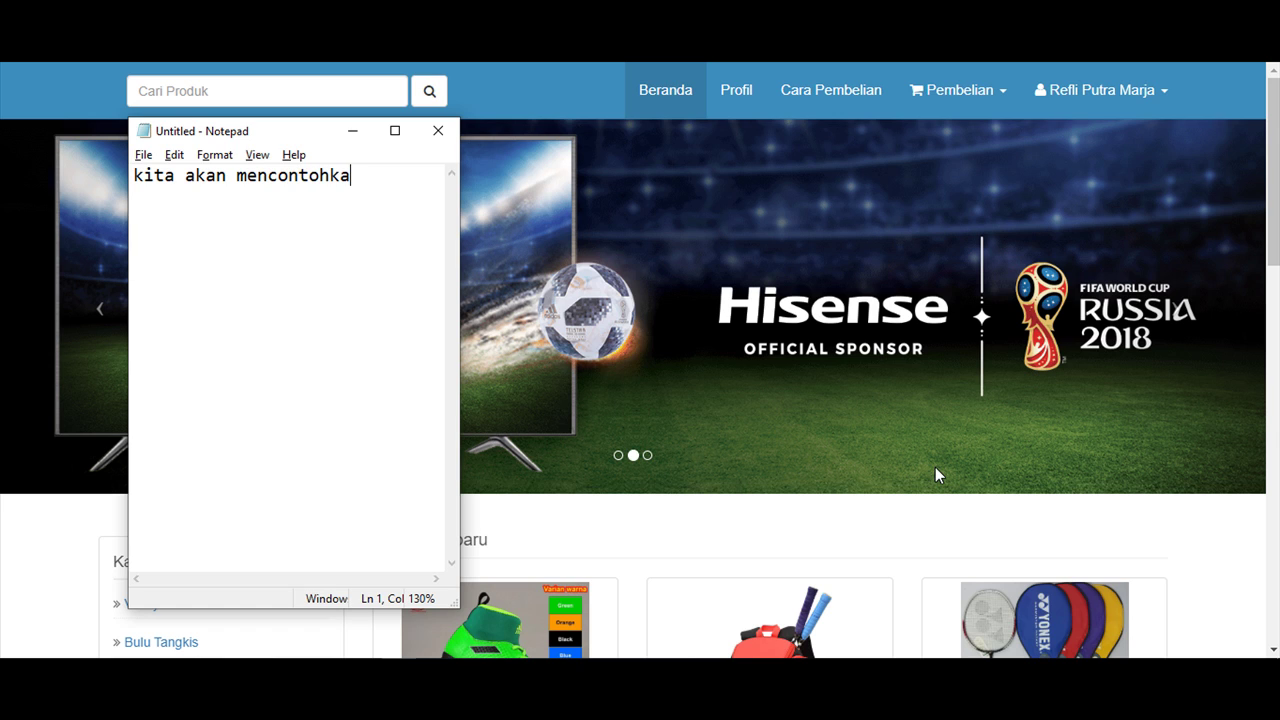
pyautogui.write('n')
pyautogui.write('satu')
pyautogui.write(' transaks')
pyautogui.write('i')
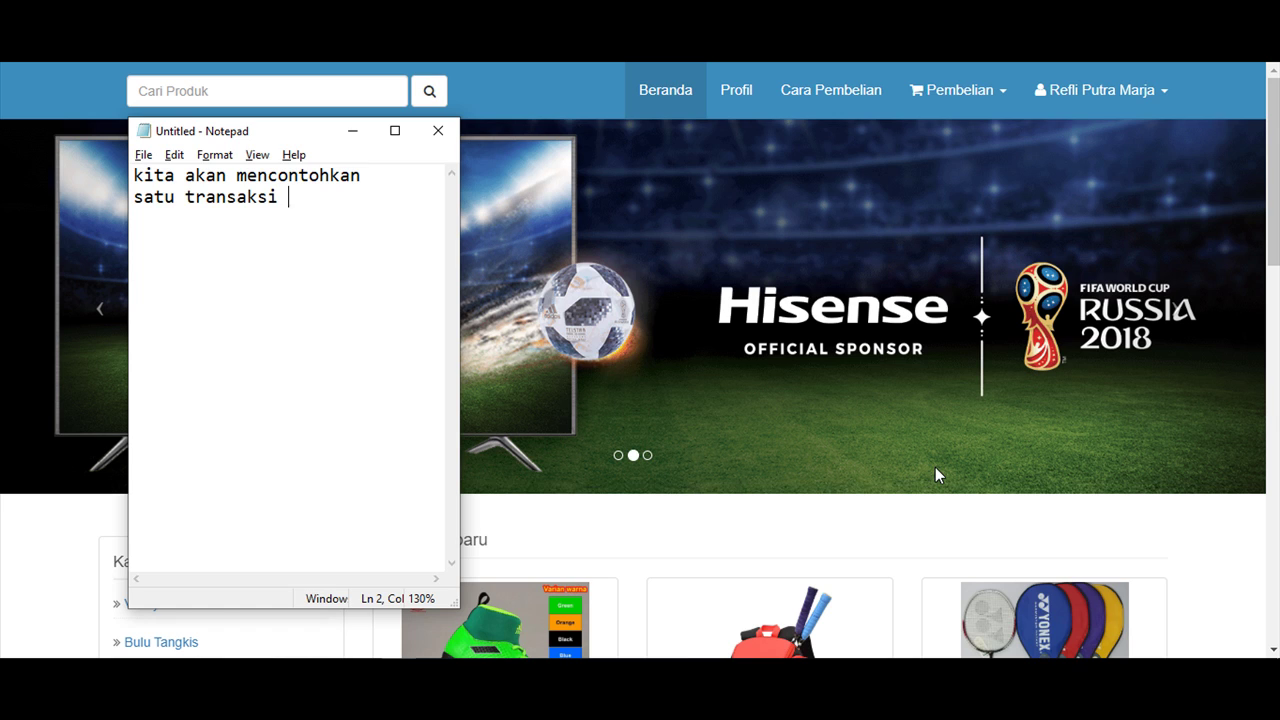
pyautogui.write(' pembelian')
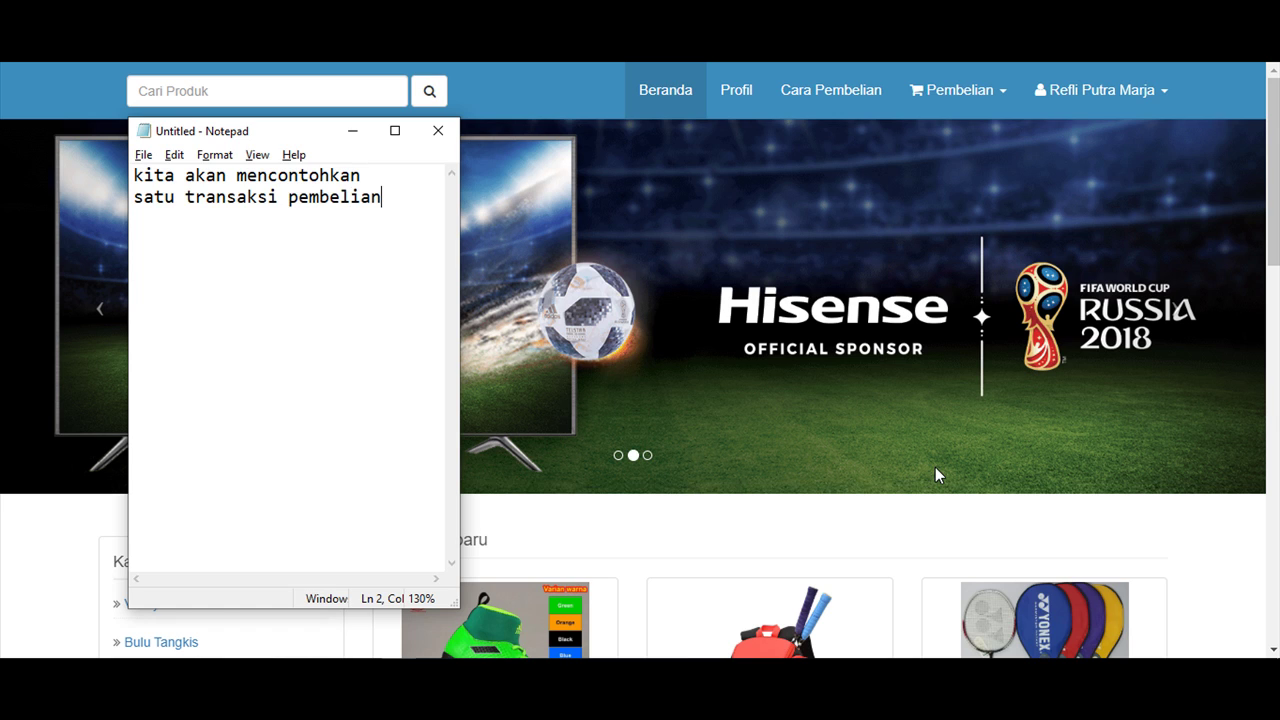
pyautogui.write('/')
pyautogui.press('Return')
pyautogui.write('pemesanan')
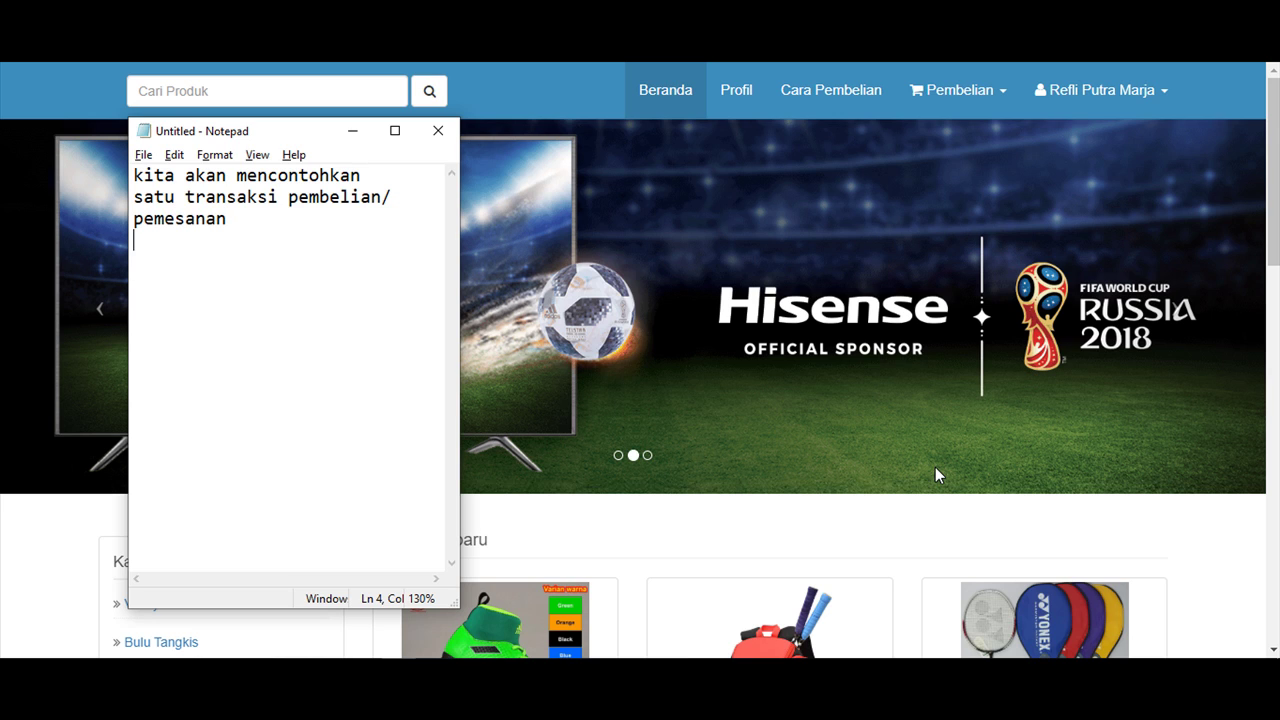
pyautogui.press('Return')
pyautogui.write('klik tombo')
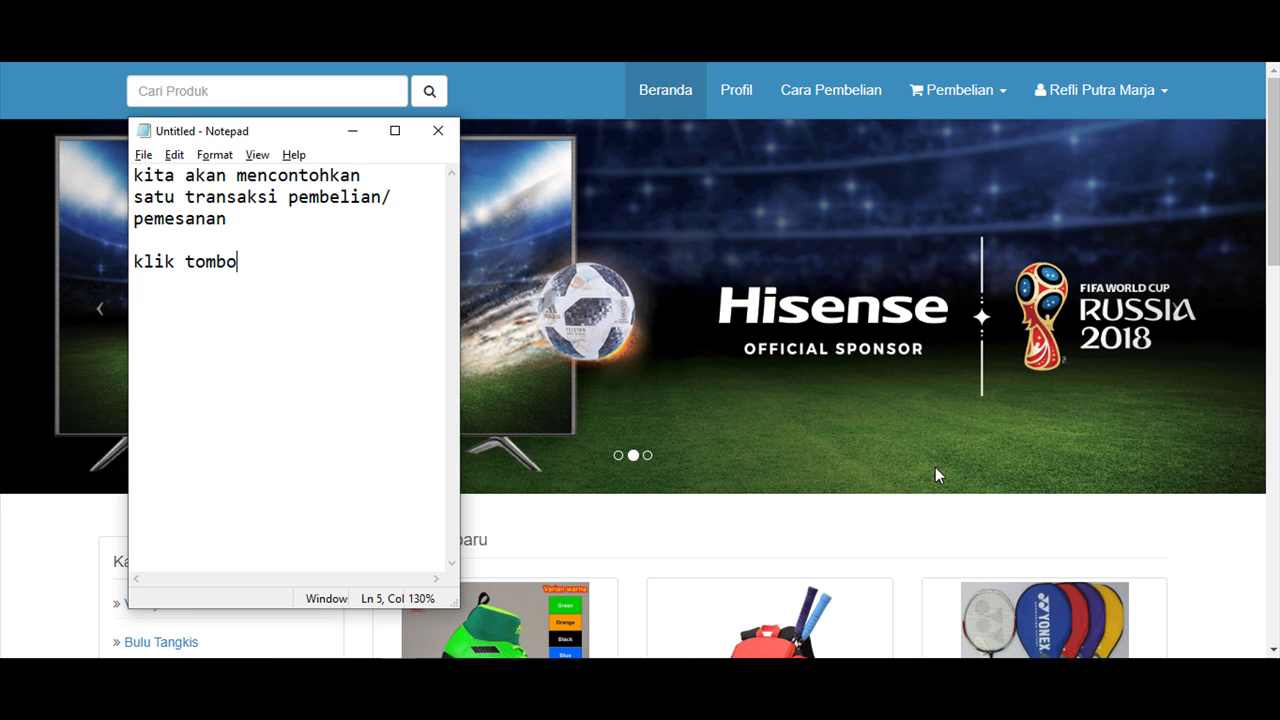
pyautogui.write('l beli pada')
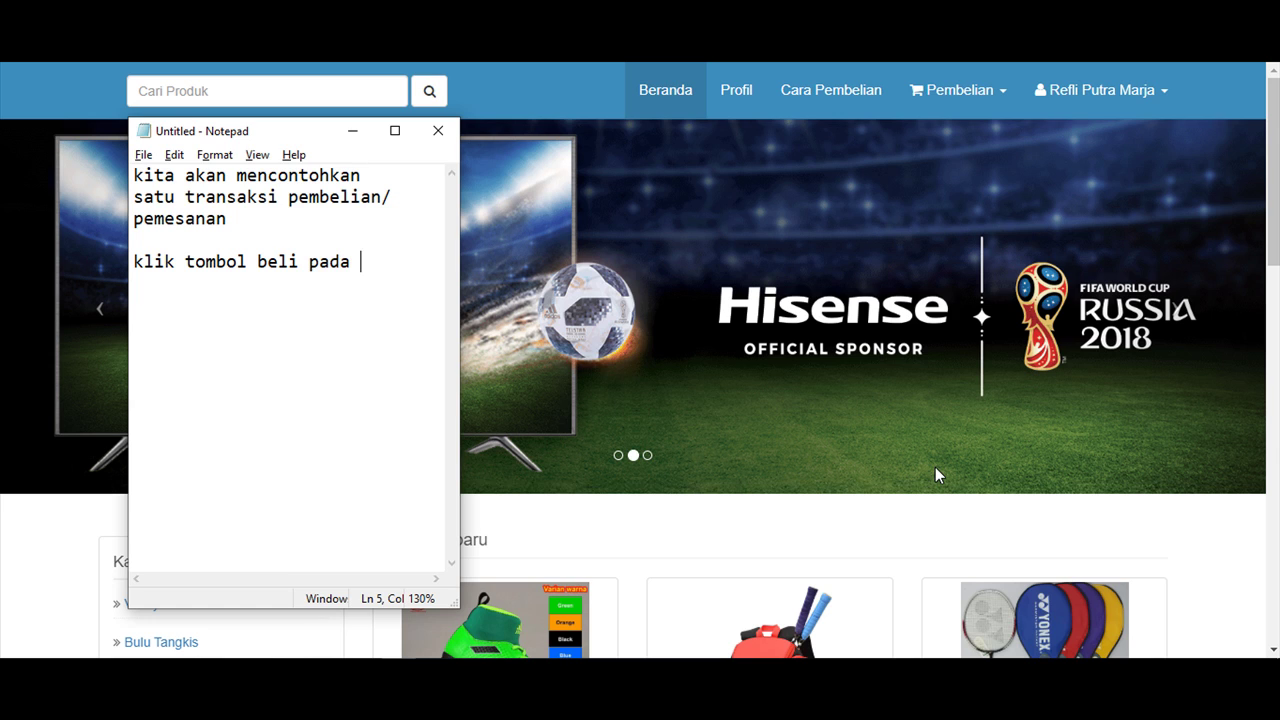
pyautogui.write(' produk yang di')
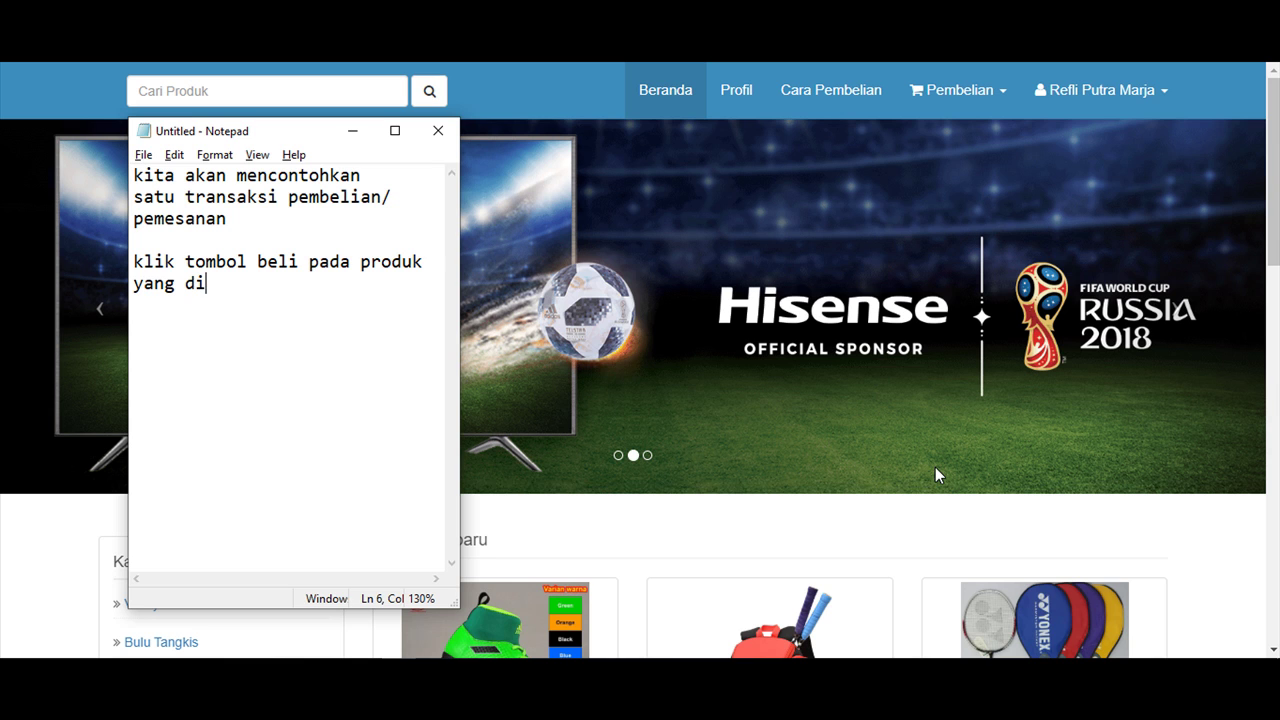
pyautogui.write('inginkan')
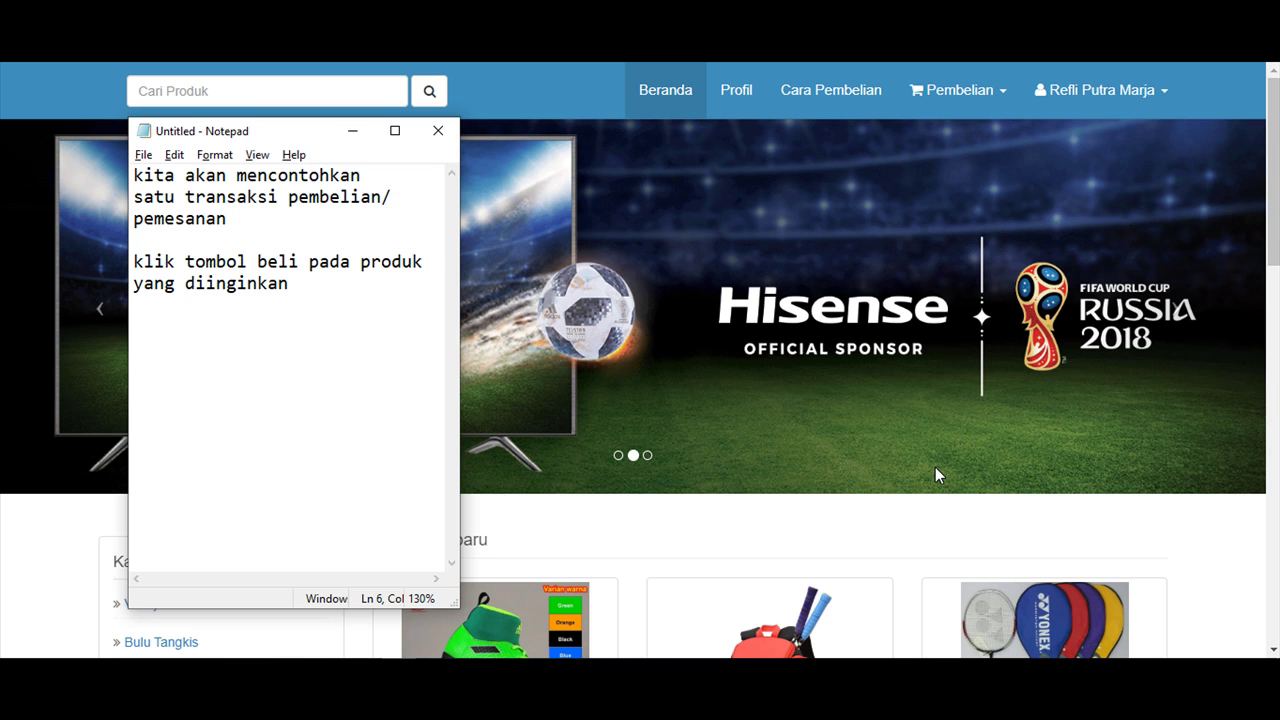
# Open the Pembelian form for Sepatu Basket Nike Paul George at Rp. 299.000.
pyautogui.moveTo(1276, 180); pyautogui.dragTo(1275, 385)
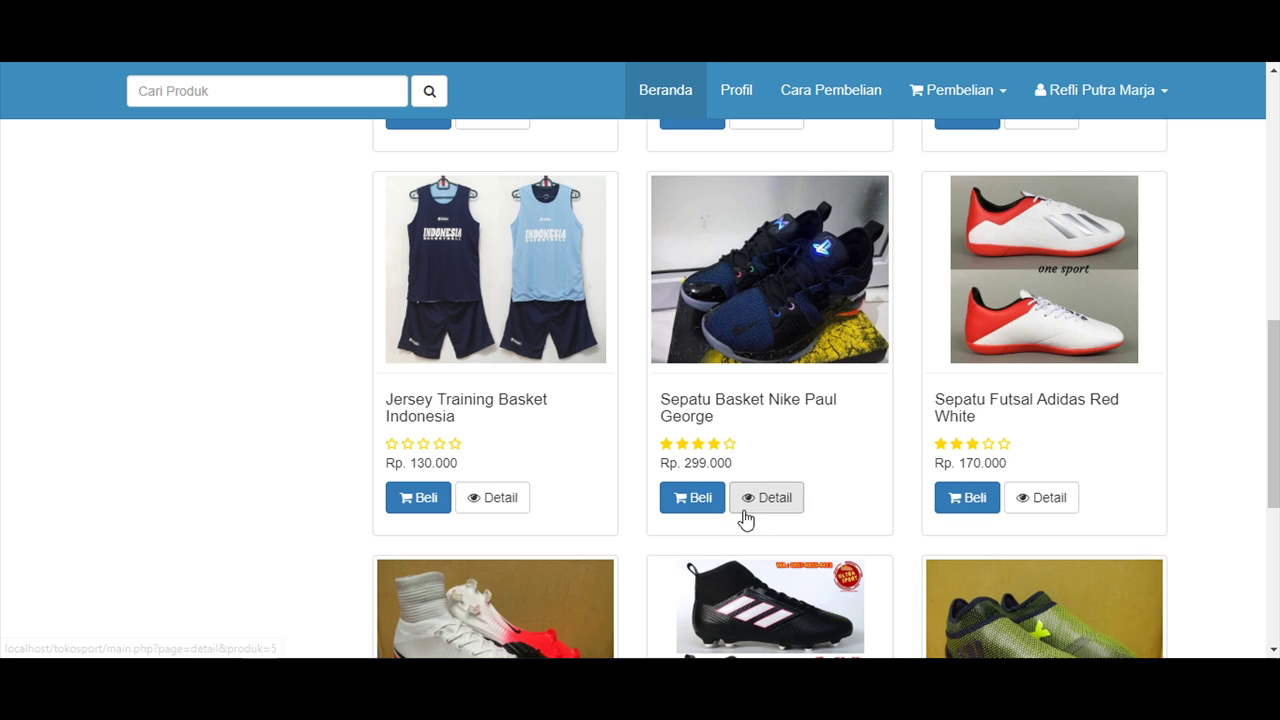
pyautogui.click(691, 500)
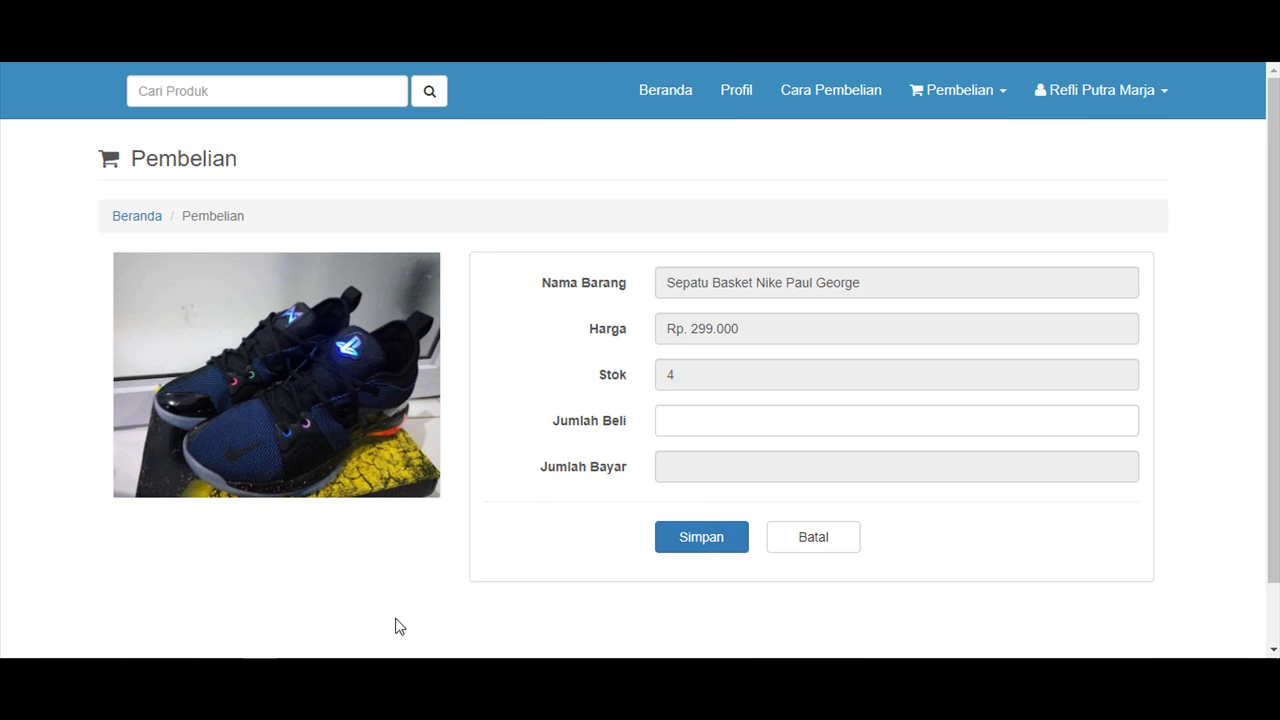
pyautogui.click(966, 104)
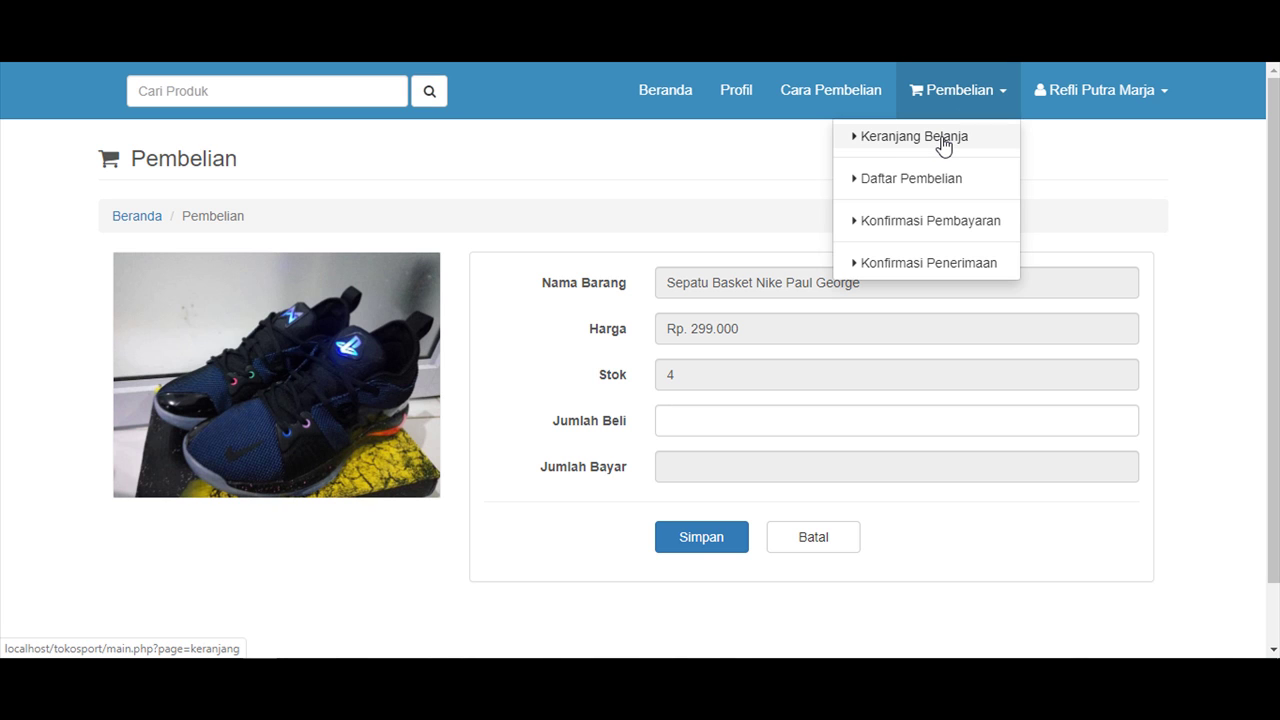
pyautogui.click(365, 462)
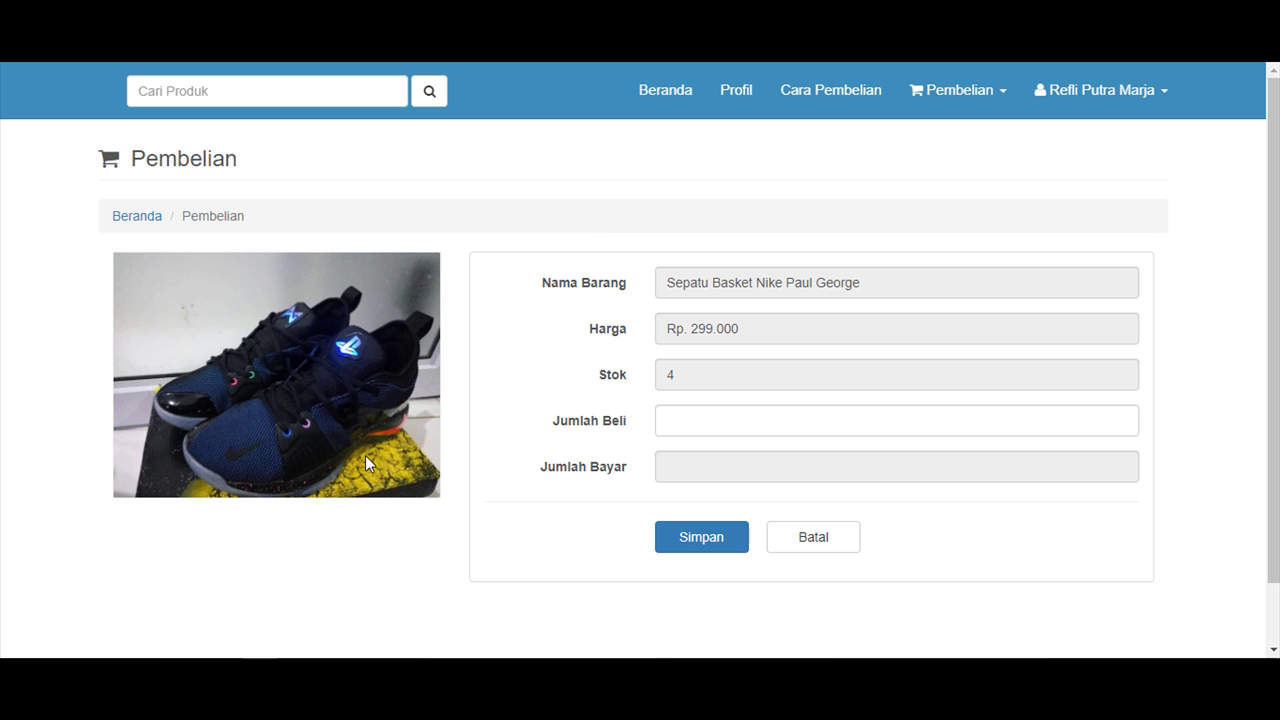
# Note 'produk yang dibeli ini akan masuk ke keranjang' and 'lalu tentukan jumlah beli'.
pyautogui.hotkey('alt', 'Tab')
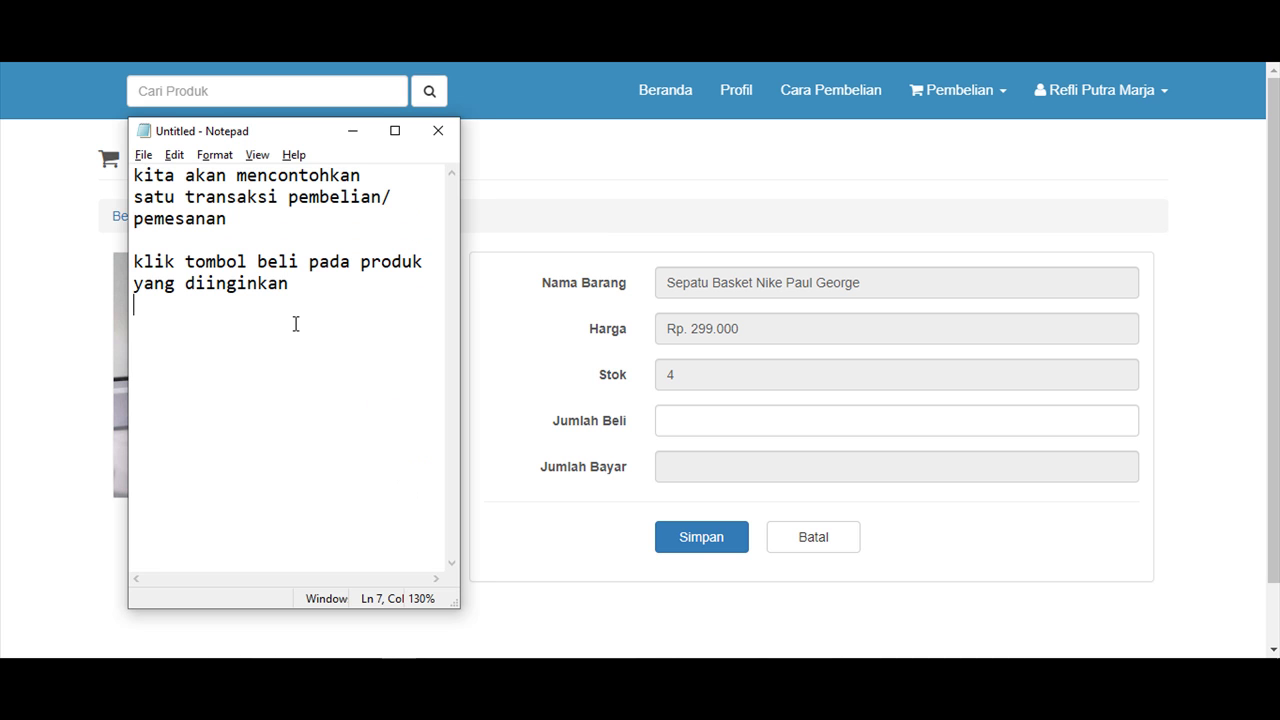
pyautogui.press('Return')
pyautogui.write('produk')
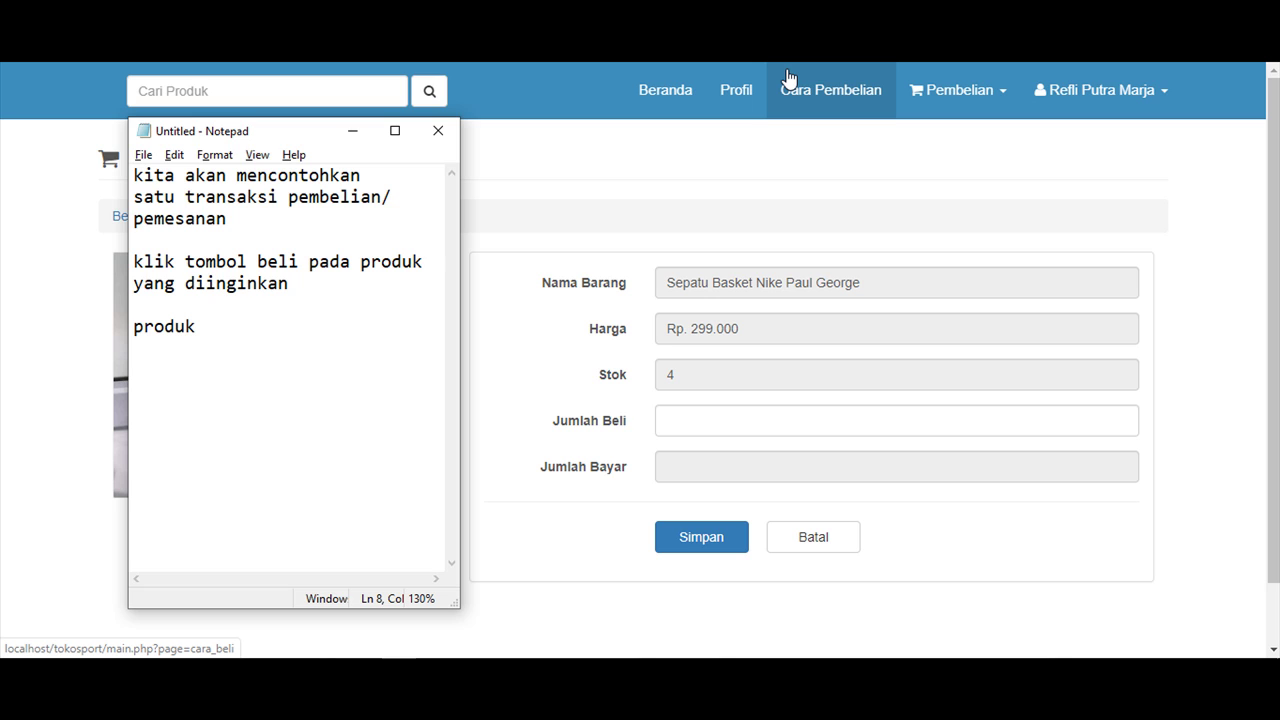
pyautogui.write(' yang dibeli')
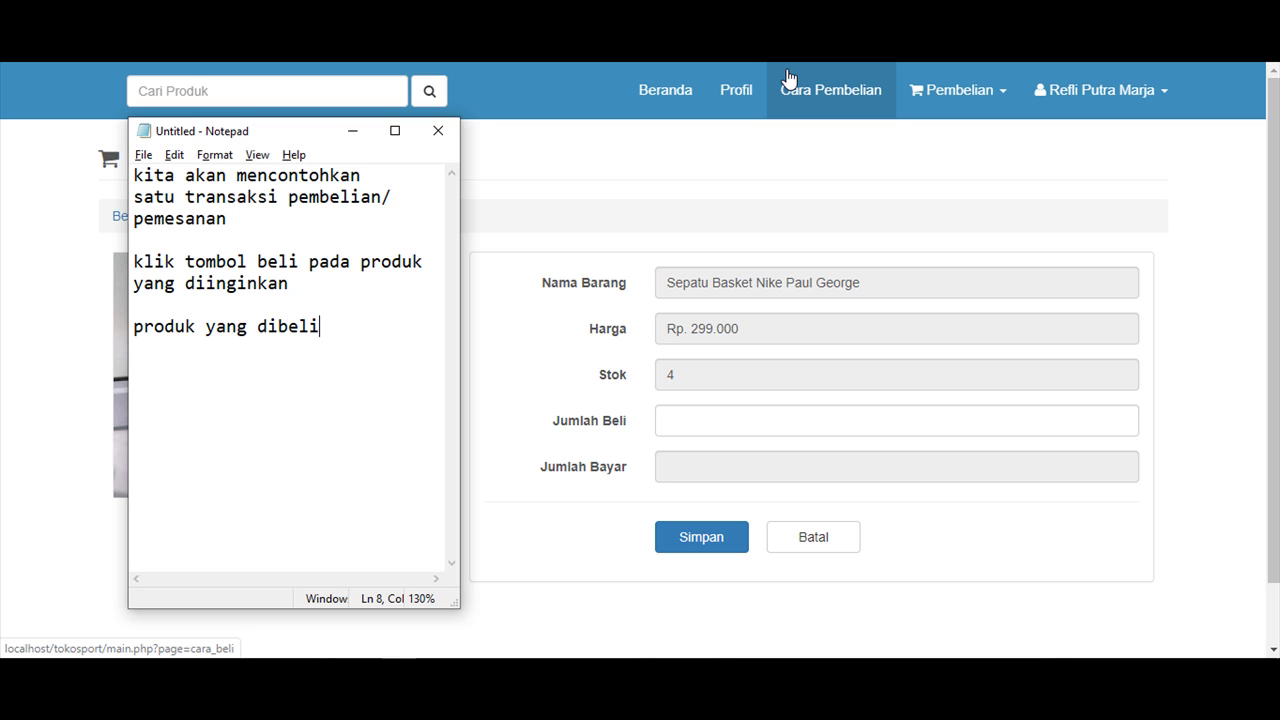
pyautogui.write(' ini ')
pyautogui.write('akan masuk')
pyautogui.write(' ke')
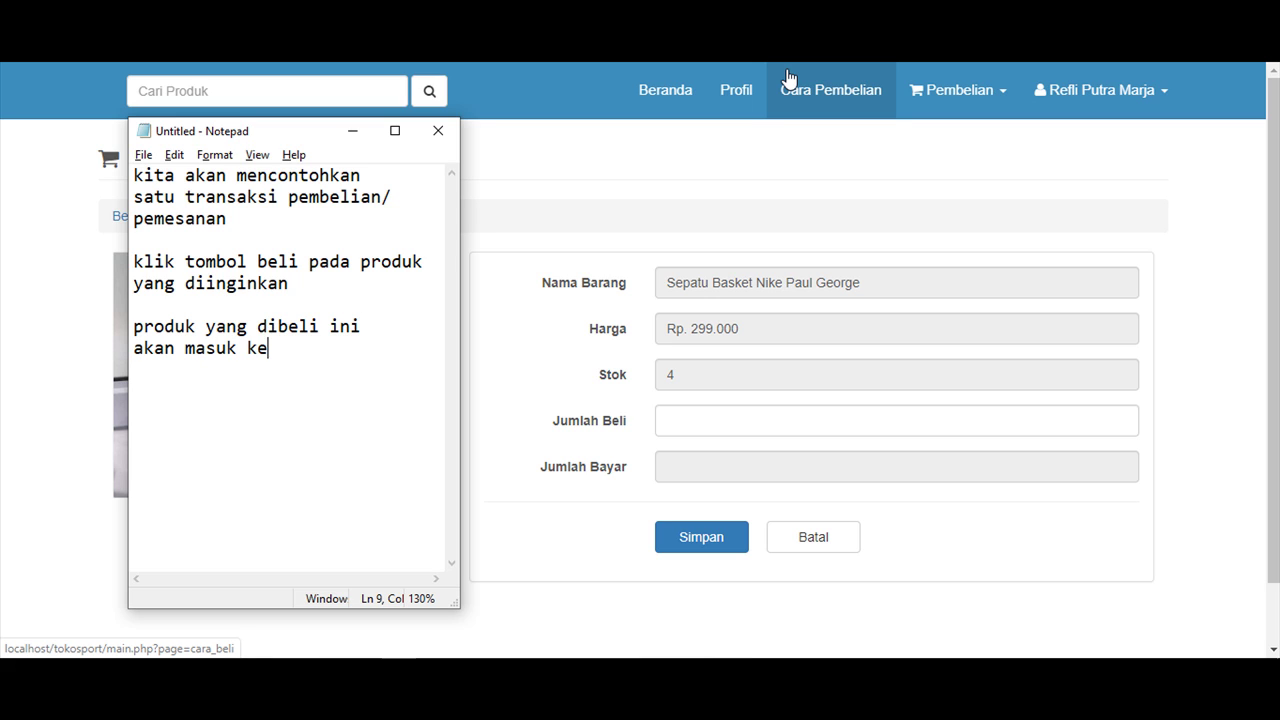
pyautogui.write(' keranjang')
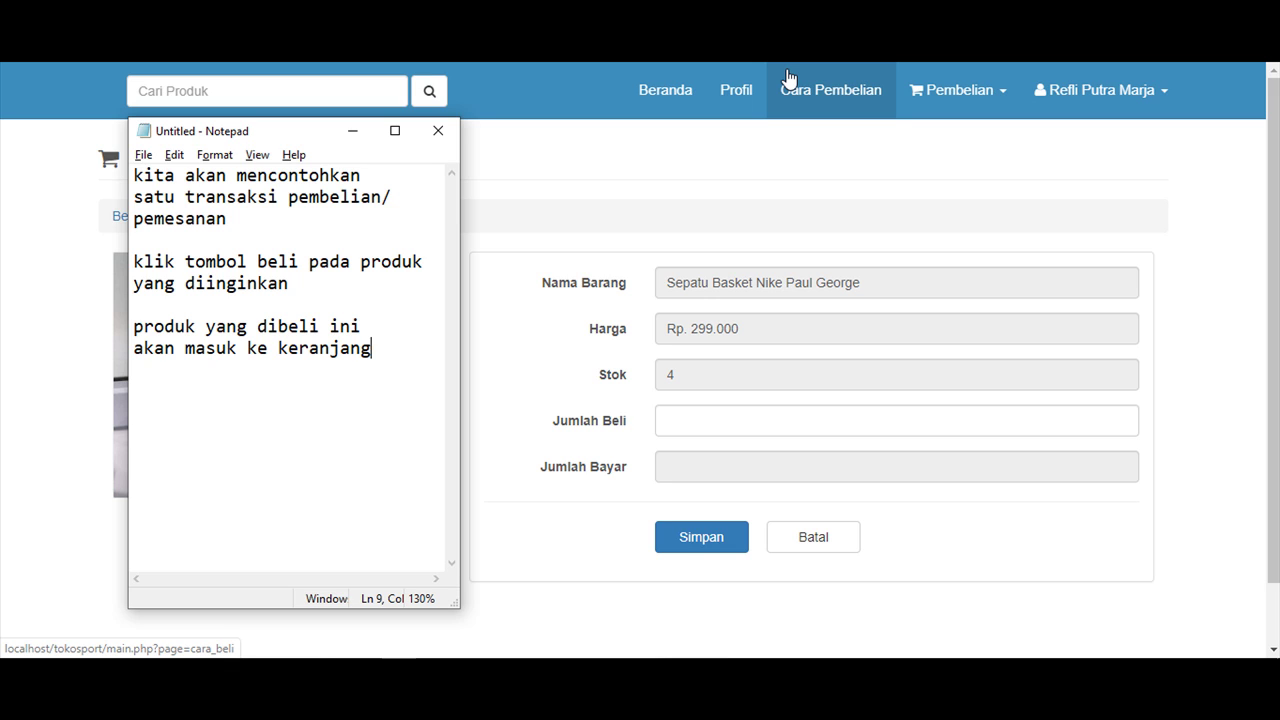
pyautogui.press('Return')
pyautogui.press('Return')
pyautogui.write('lalu tentukan ')
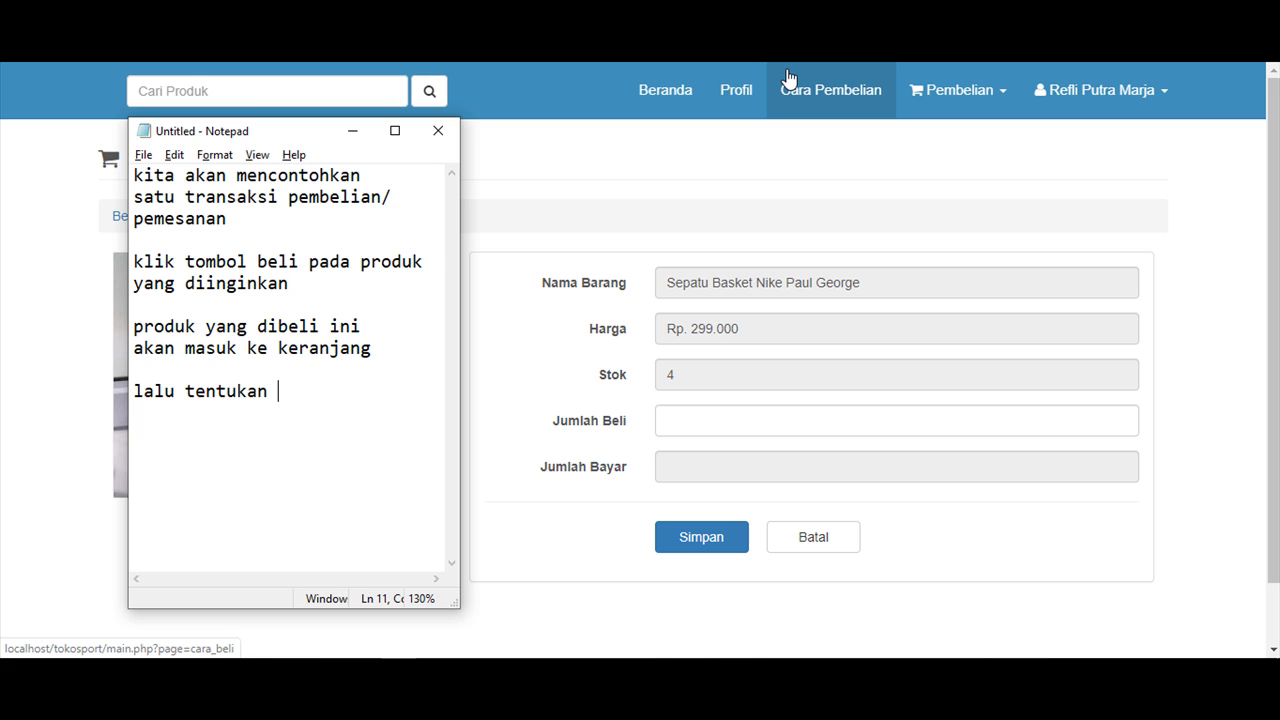
pyautogui.write('jumlah be')
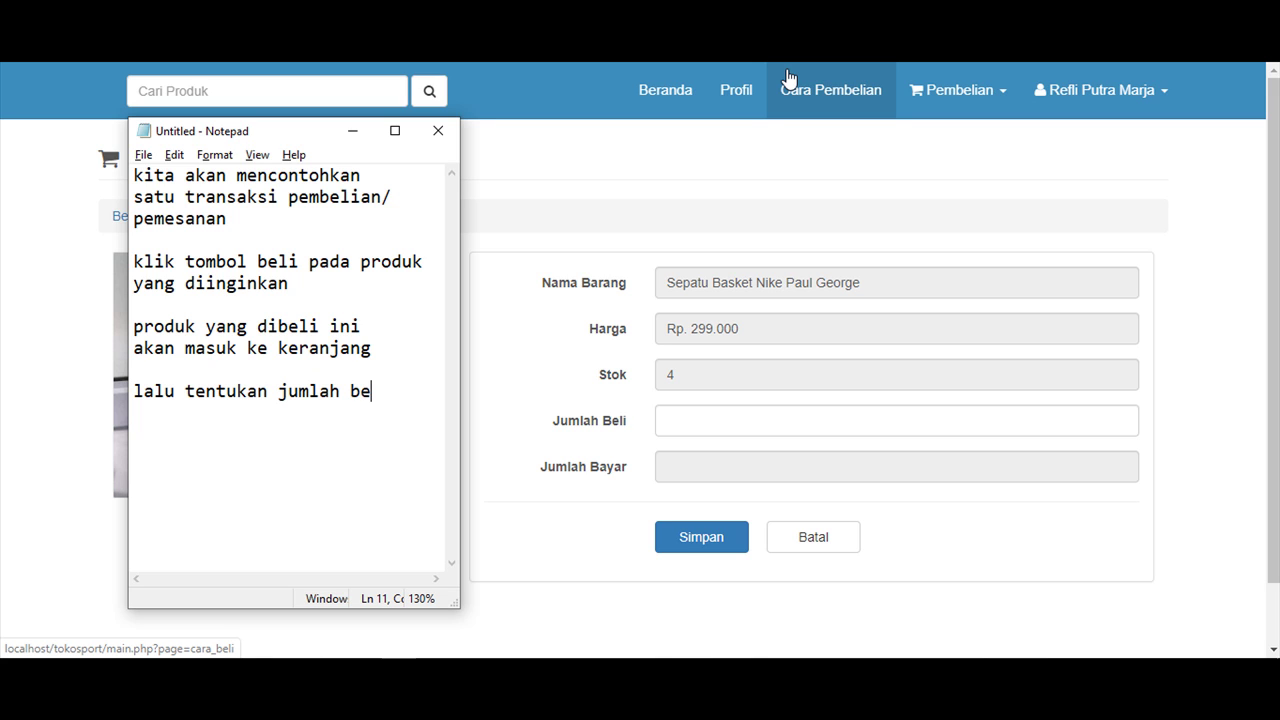
pyautogui.write('li')
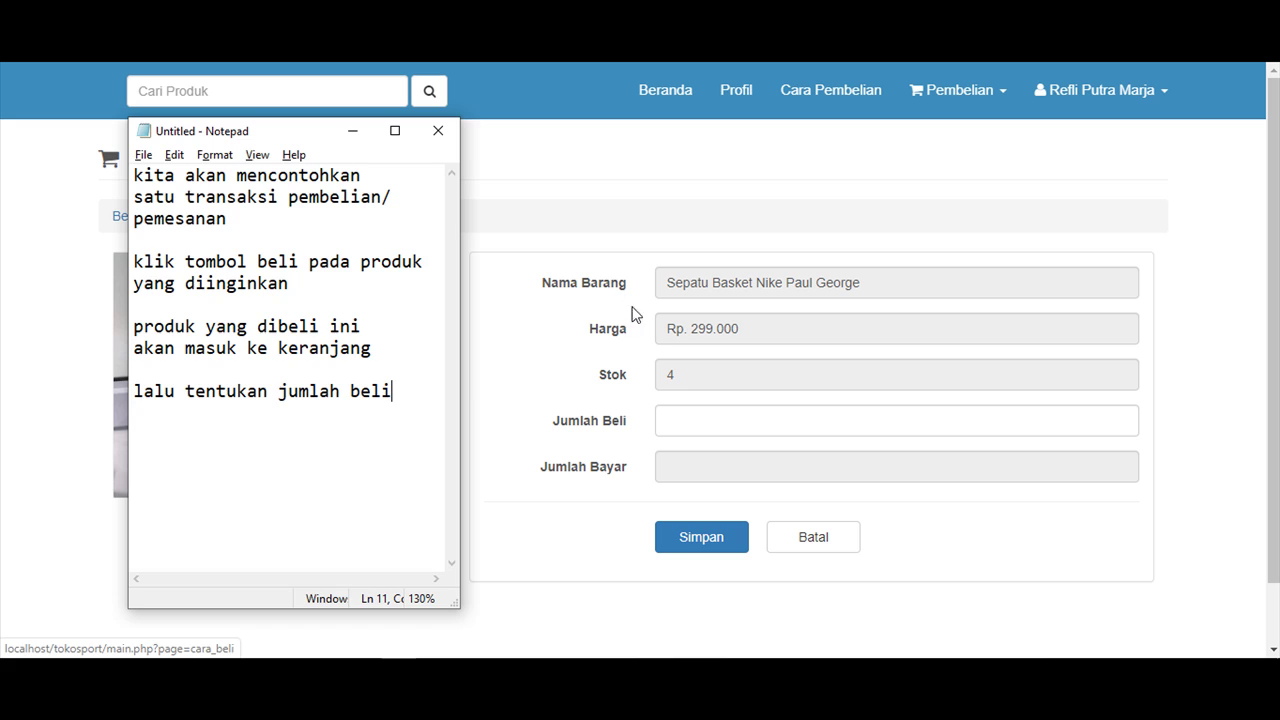
# Enter quantity 1 for the Nike Paul George shoe and note 'klik simpan' in Notepad.
pyautogui.click(690, 420)
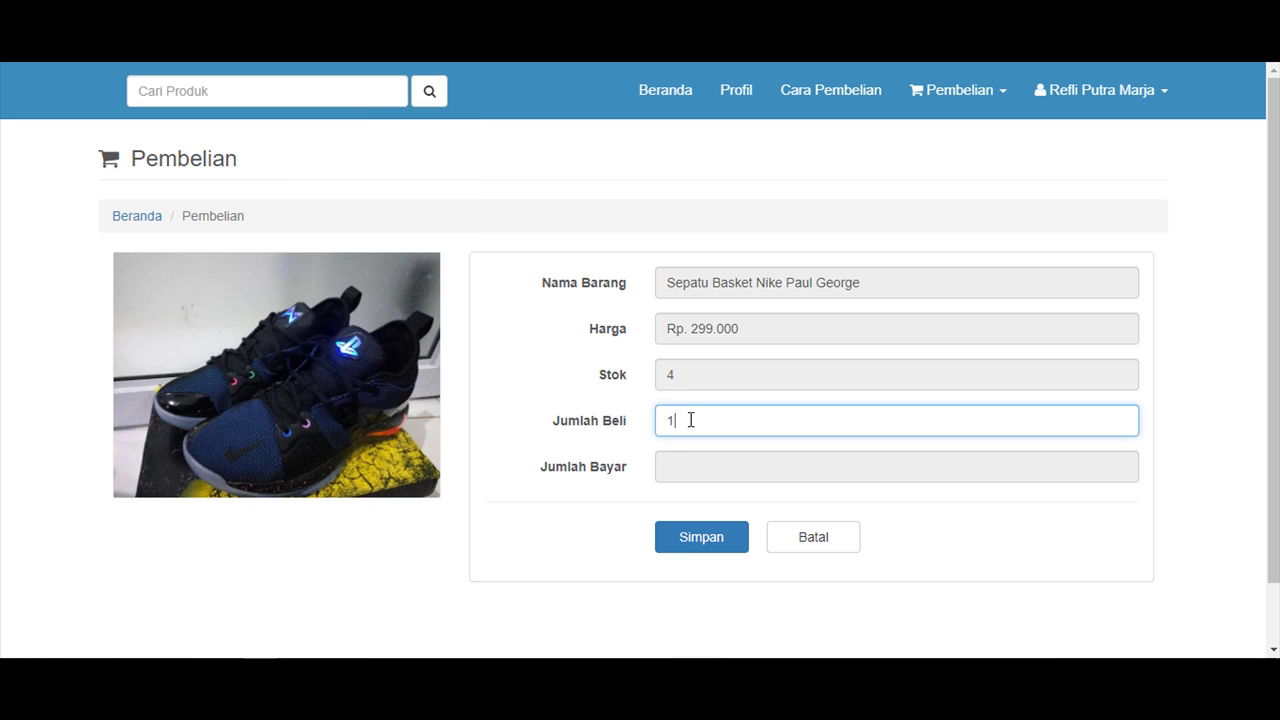
pyautogui.hotkey('alt', 'Tab')
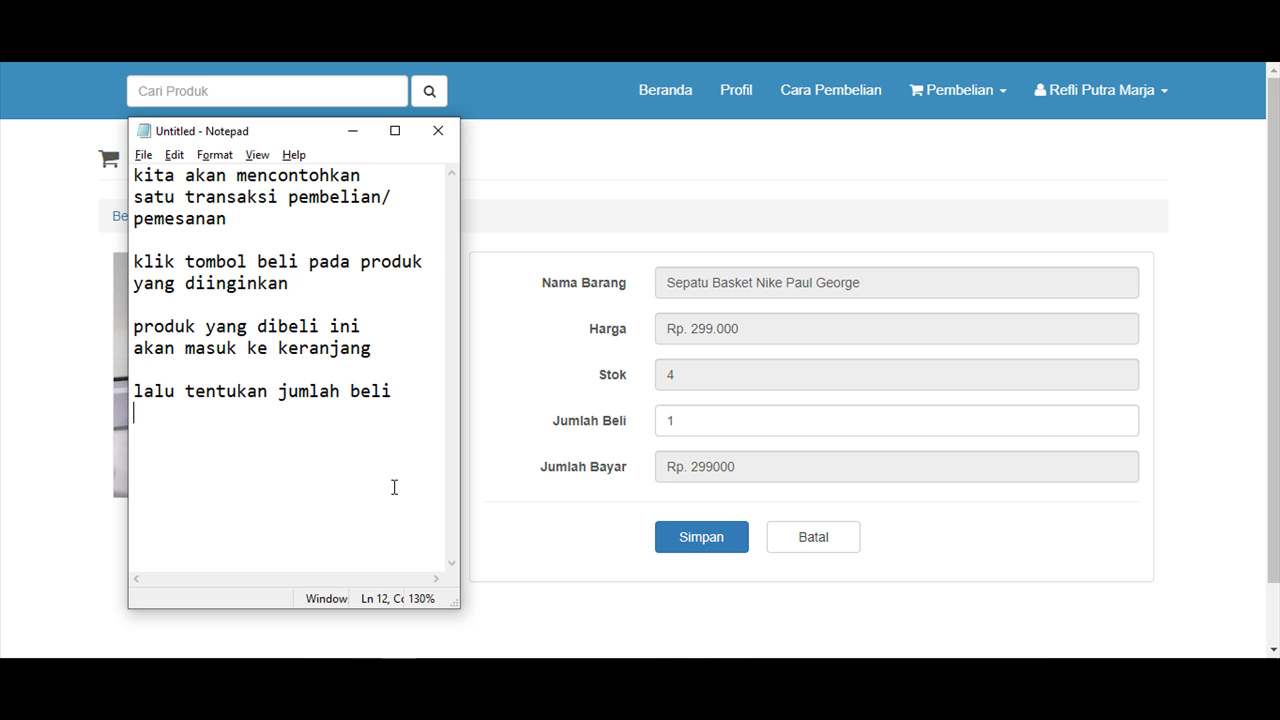
pyautogui.write('klik simpan')
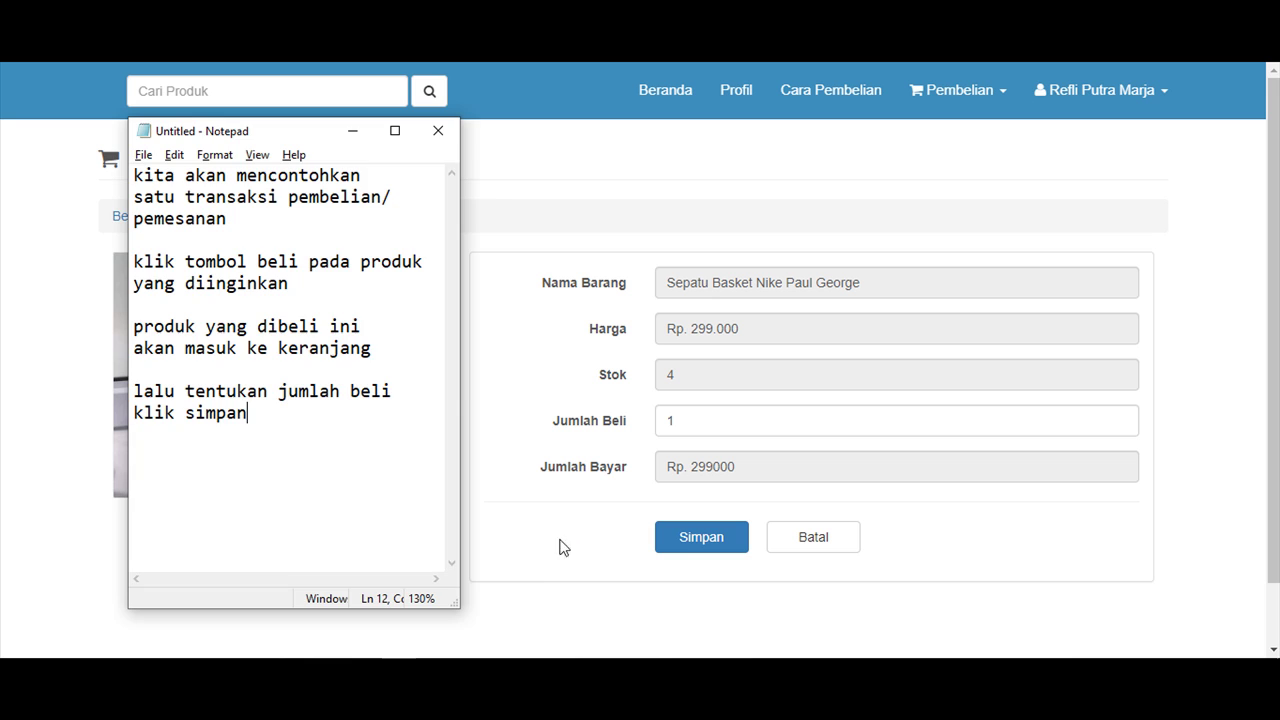
# Save the one-pair order into the cart, showing Rp. 299.000 and a Sukses! message.
pyautogui.click(538, 583)
pyautogui.click(705, 540)
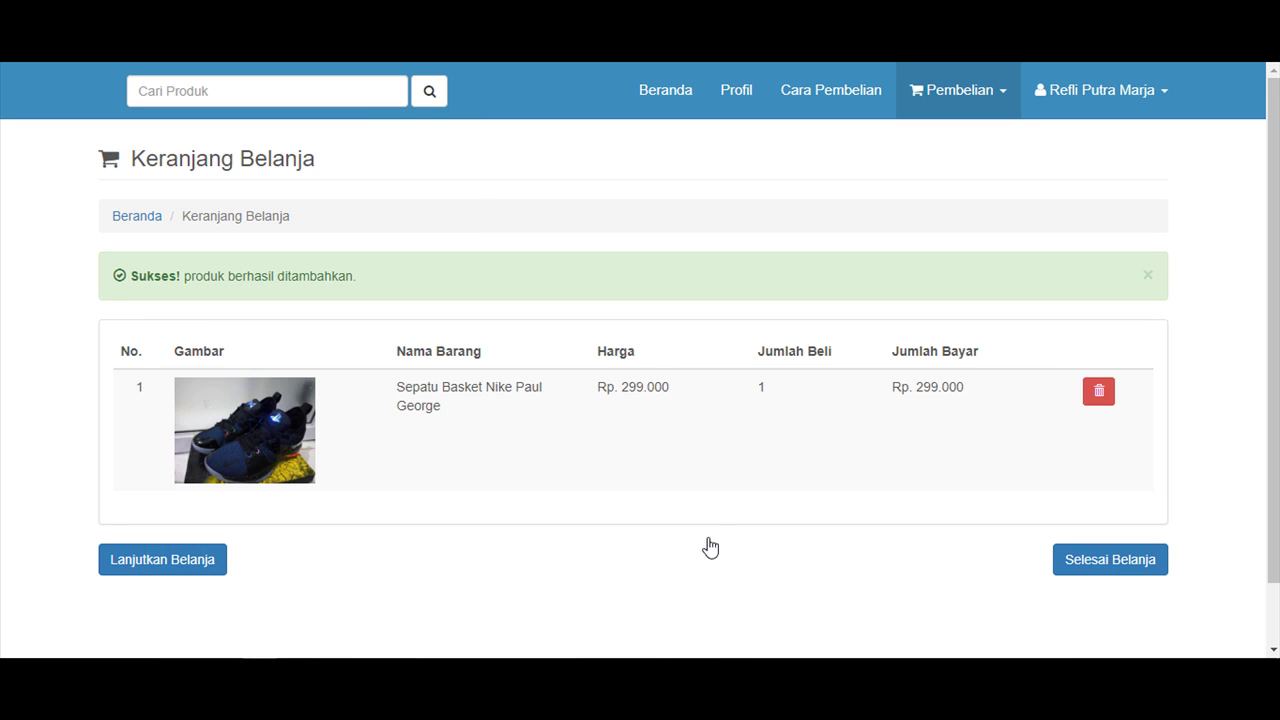
pyautogui.scroll(-1, 830, 400)
pyautogui.scroll(1, 640, 370)
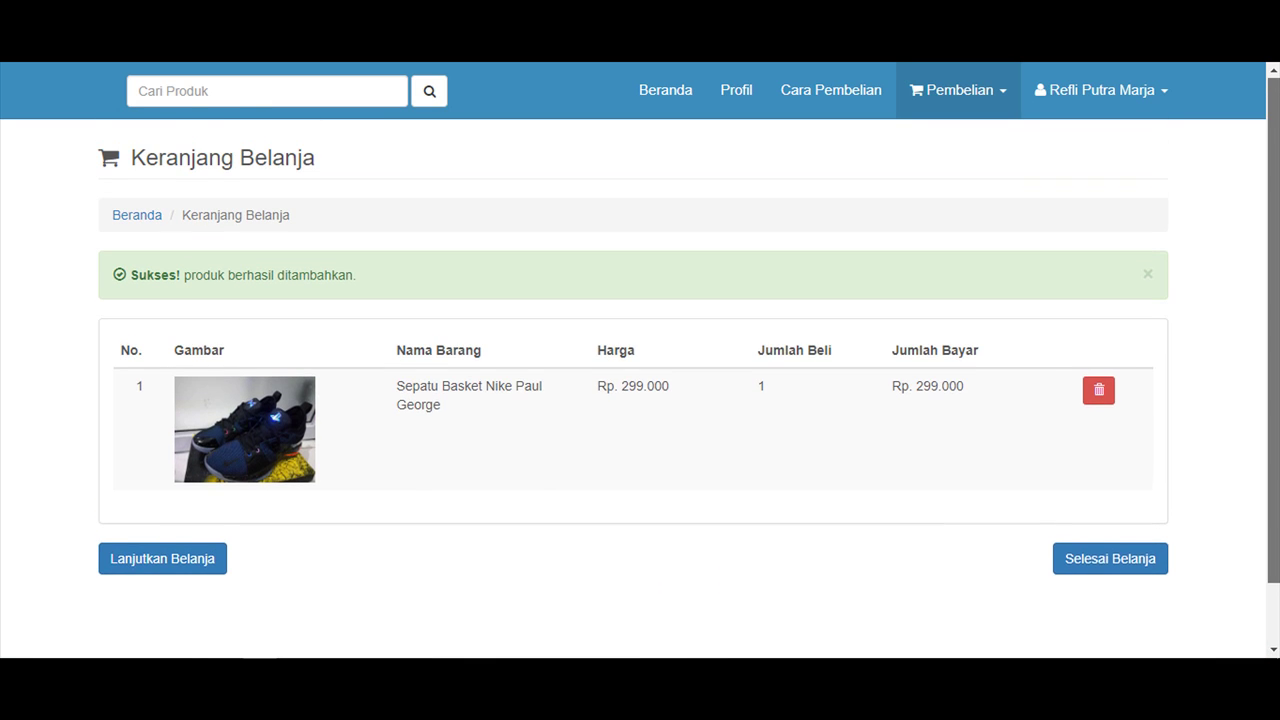
pyautogui.scroll(-1, 640, 370)
pyautogui.scroll(1, 640, 370)
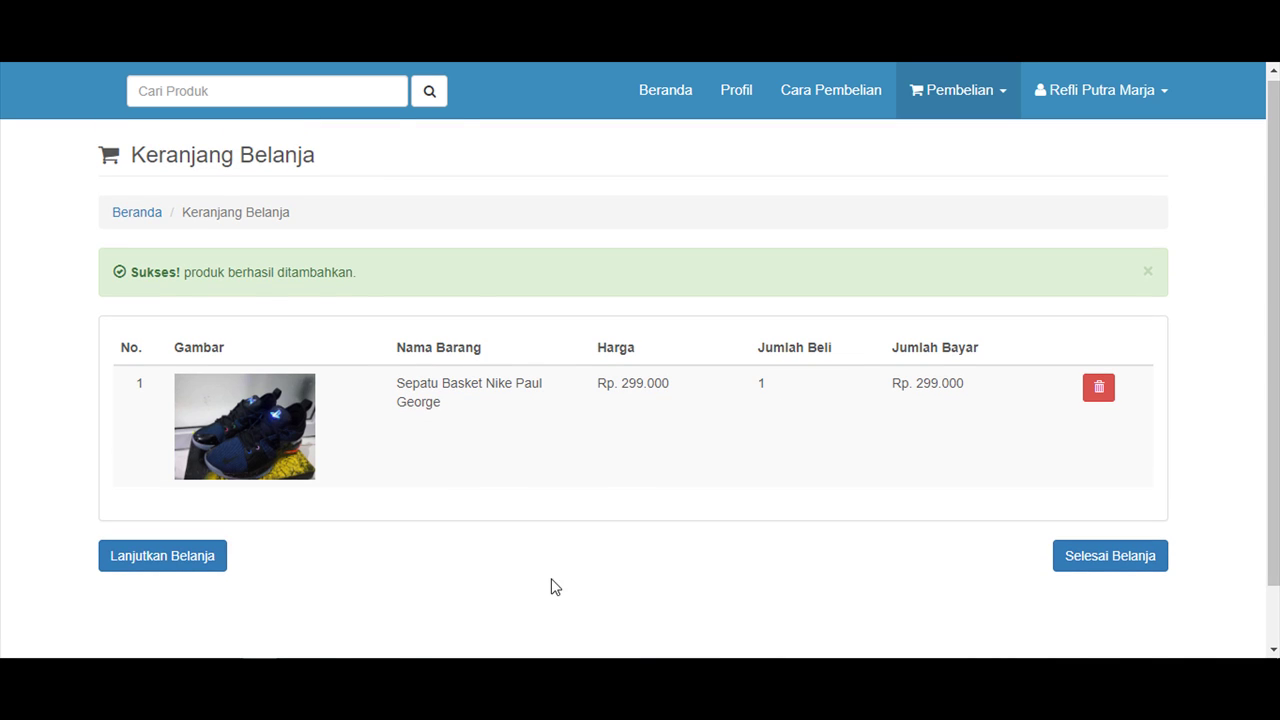
# Bring Notepad over the cart page, move it toward the centre, and delete all the old notes.
pyautogui.hotkey('alt', 'Tab')
pyautogui.moveTo(300, 128); pyautogui.dragTo(525, 158)
pyautogui.click(451, 360)
pyautogui.hotkey('ctrl', 'a')
pyautogui.press('BackSpace')
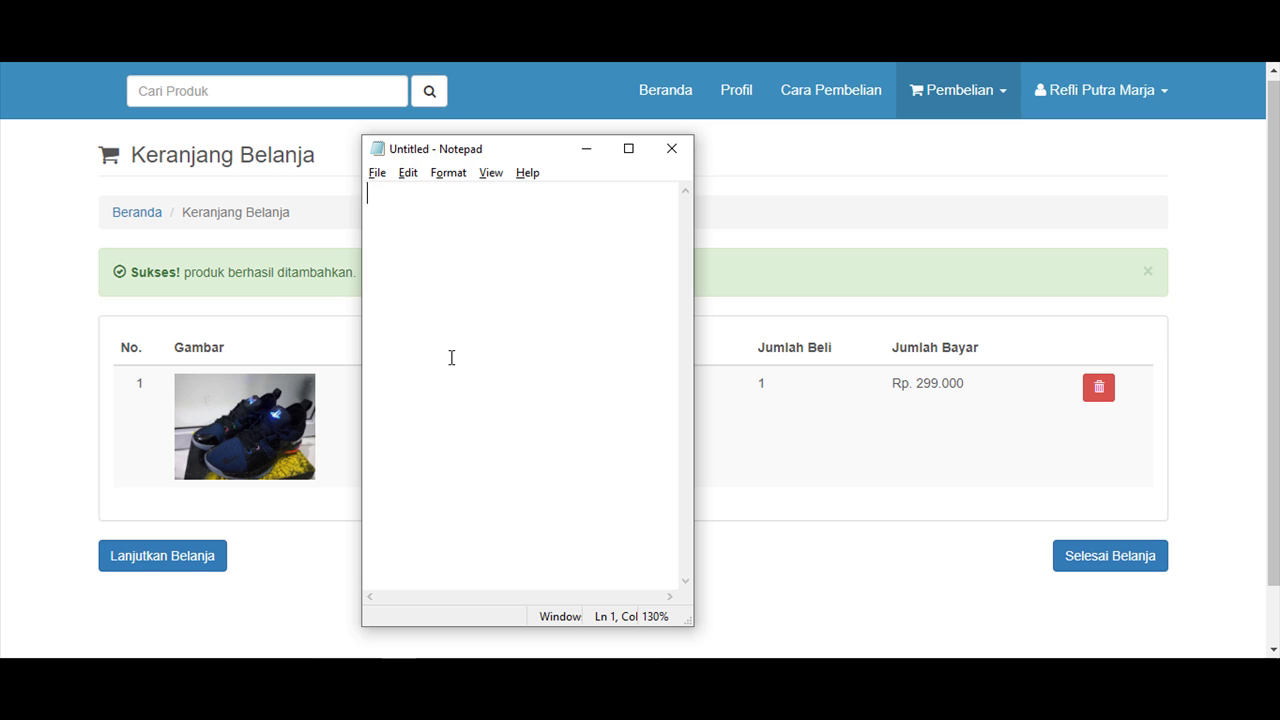
# Write 'ini adalah tampilan dari keranjang belanja' and minimize Notepad to reveal the cart.
pyautogui.write('ini adalah ')
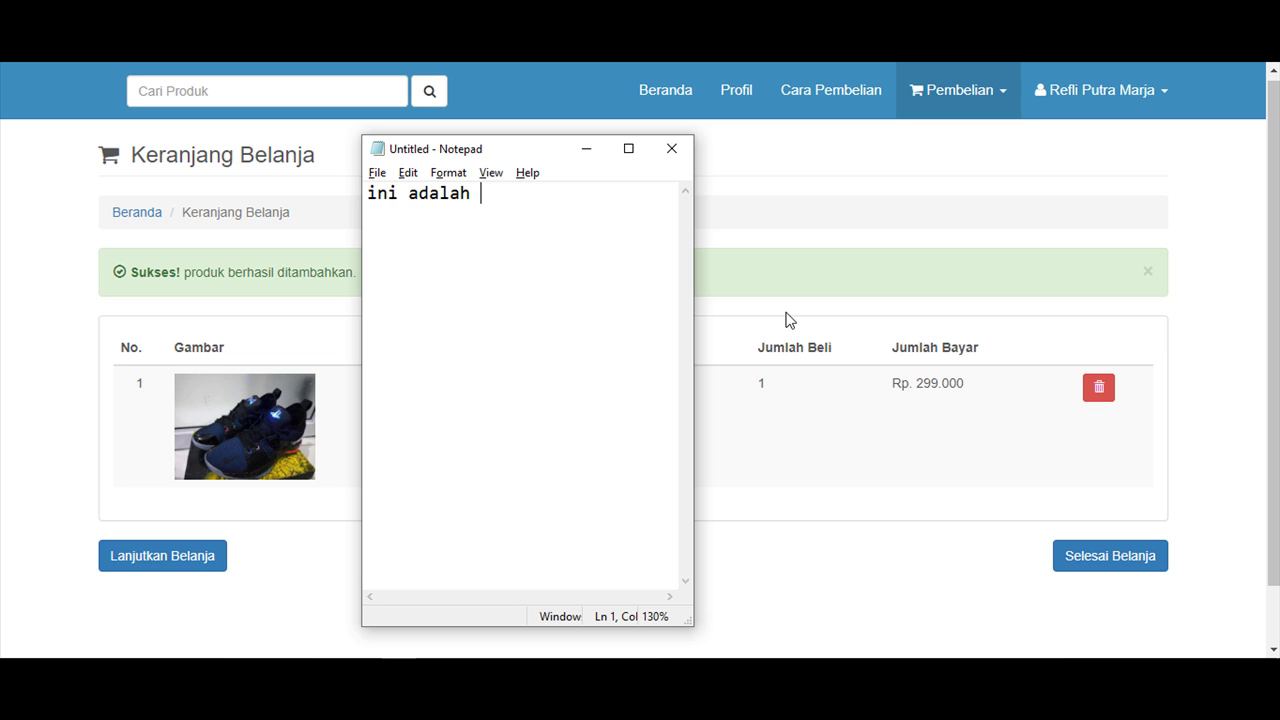
pyautogui.write('tampilan dari ')
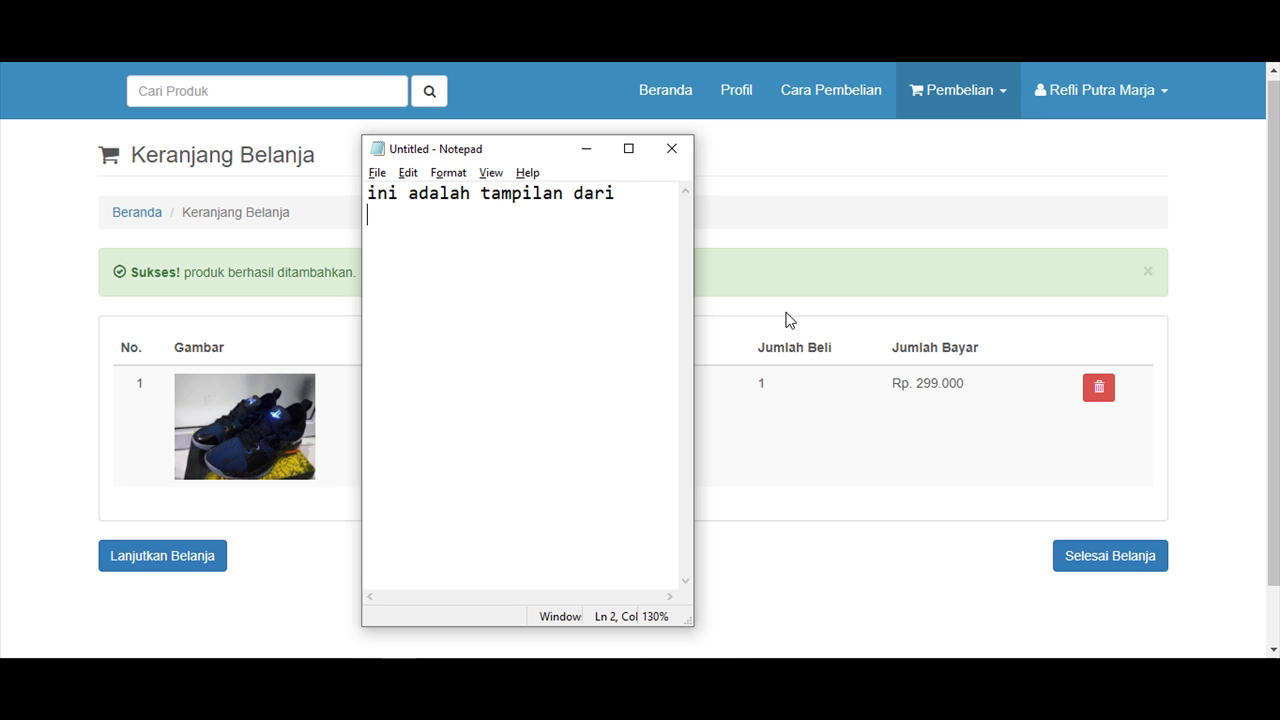
pyautogui.write('keranjang')
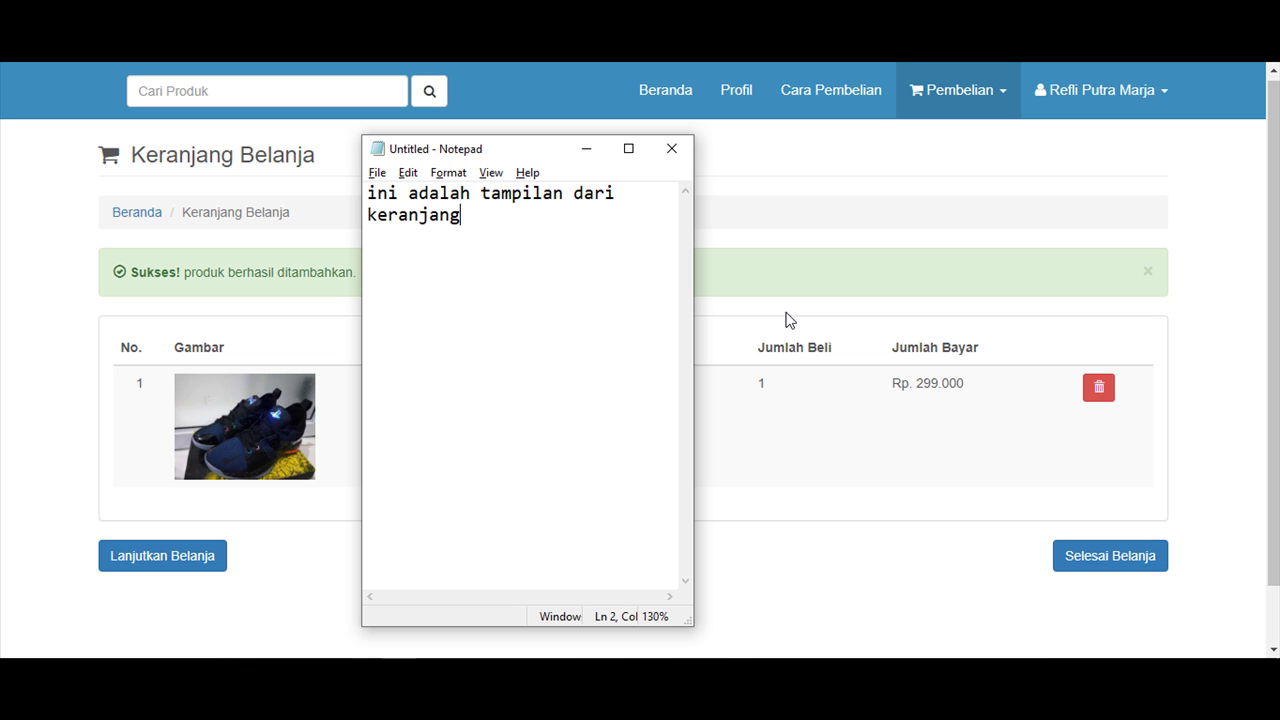
pyautogui.write(' belanja')
pyautogui.click(586, 148)
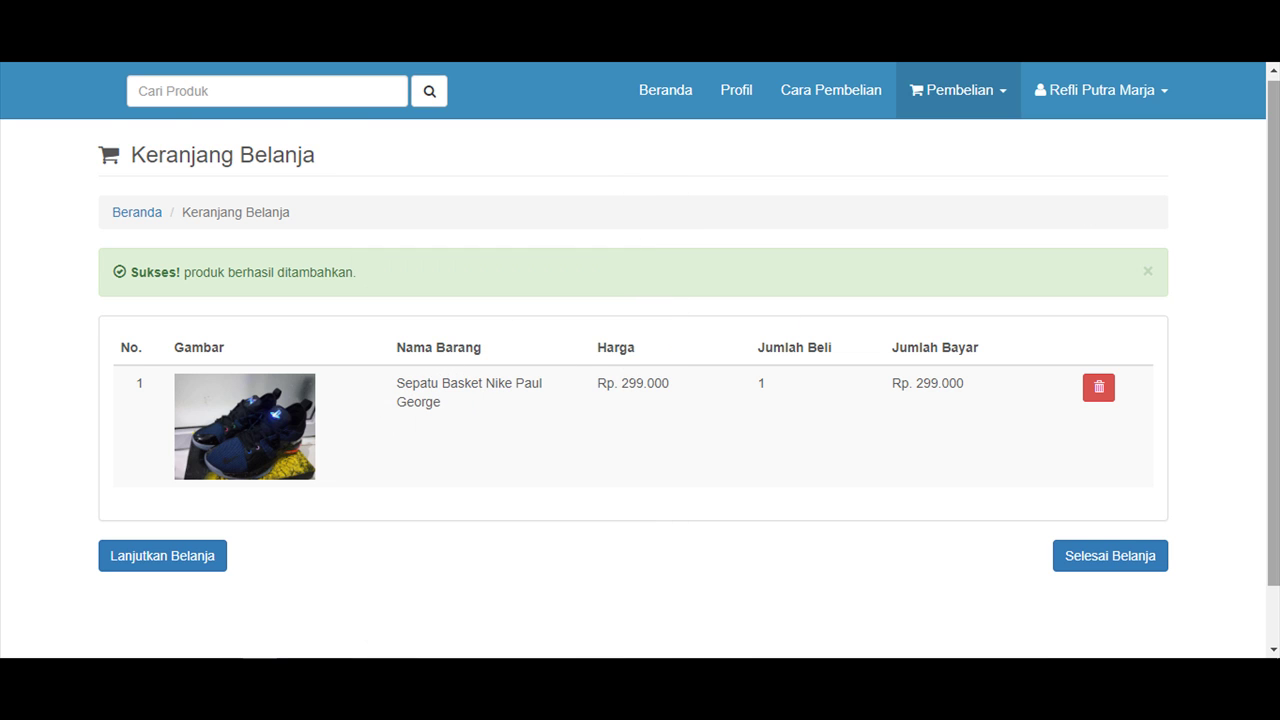
pyautogui.scroll(-1, 1273, 330)
pyautogui.scroll(1, 558, 380)
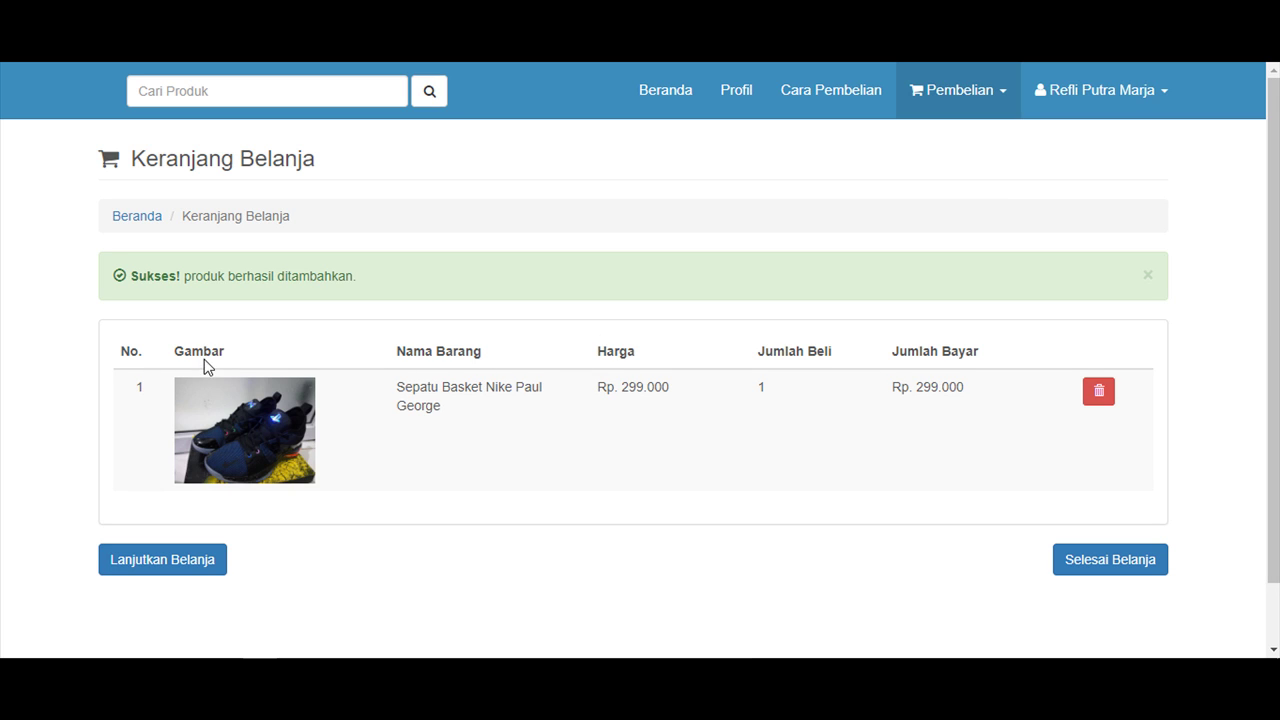